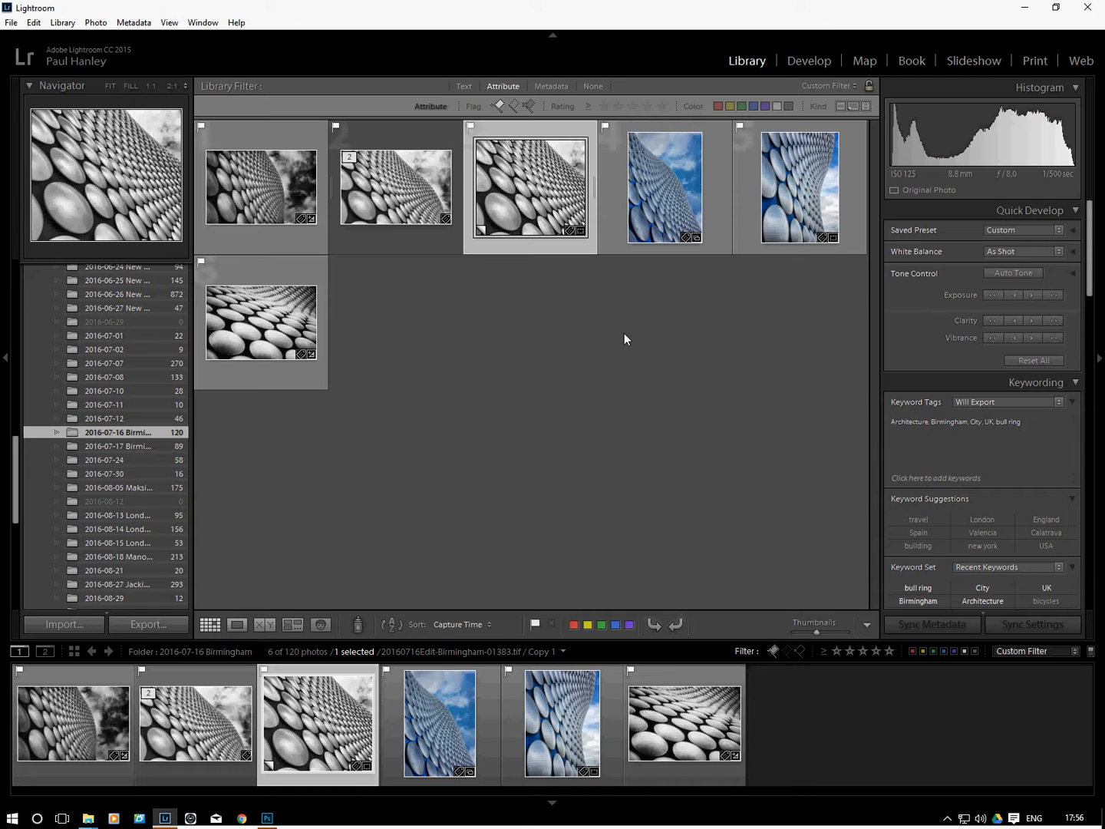
# Open the export settings for the selected photo and set the destination to a specific folder on the hard drive
pyautogui.click(150, 625)
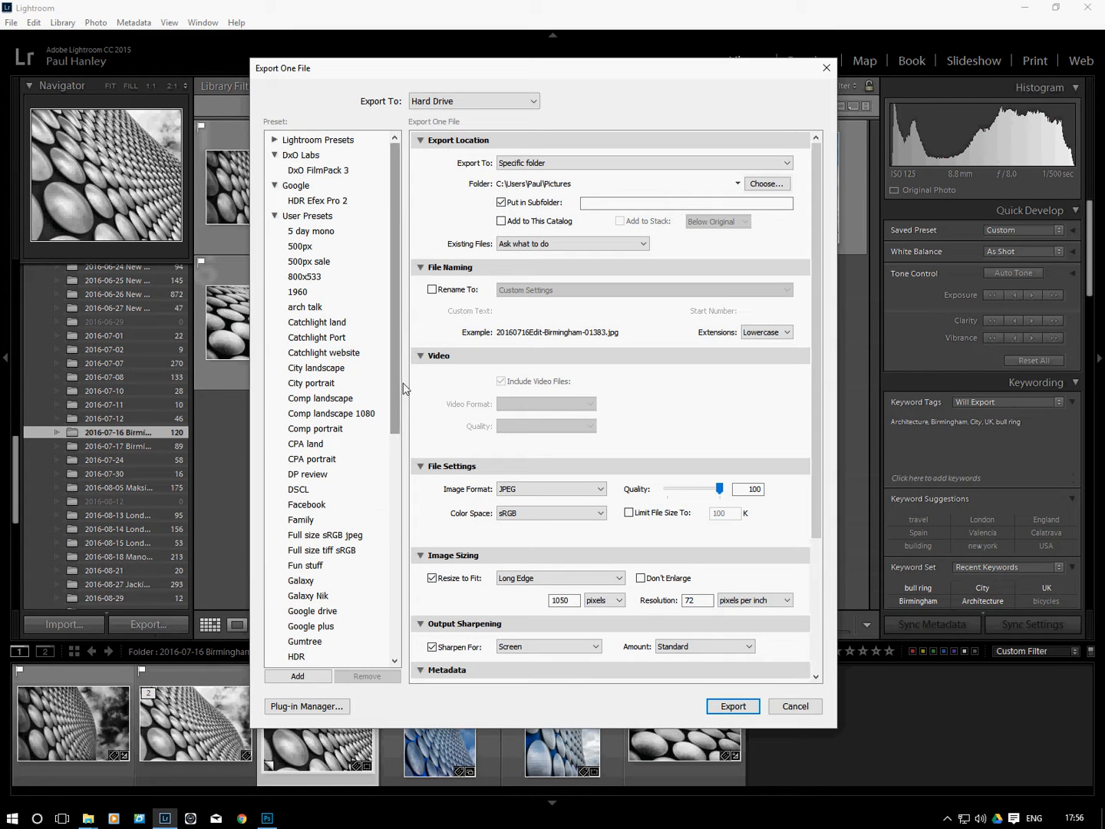
pyautogui.click(585, 204)
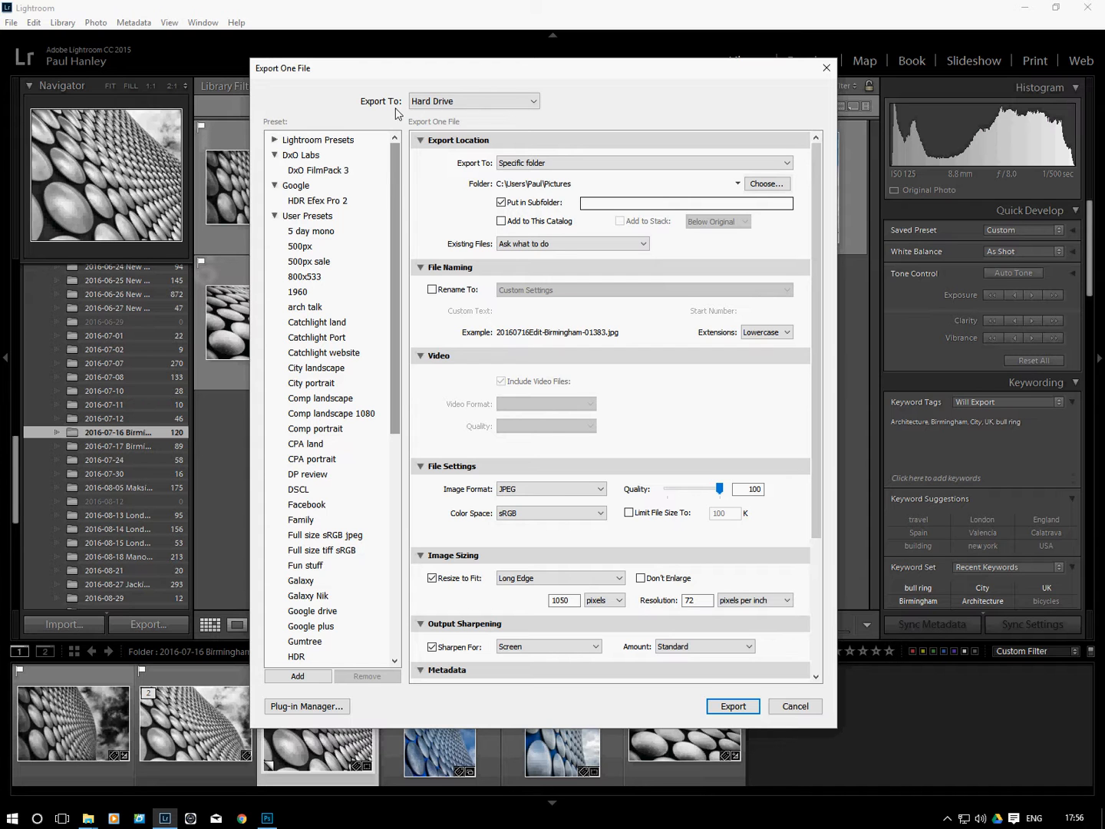
pyautogui.click(493, 104)
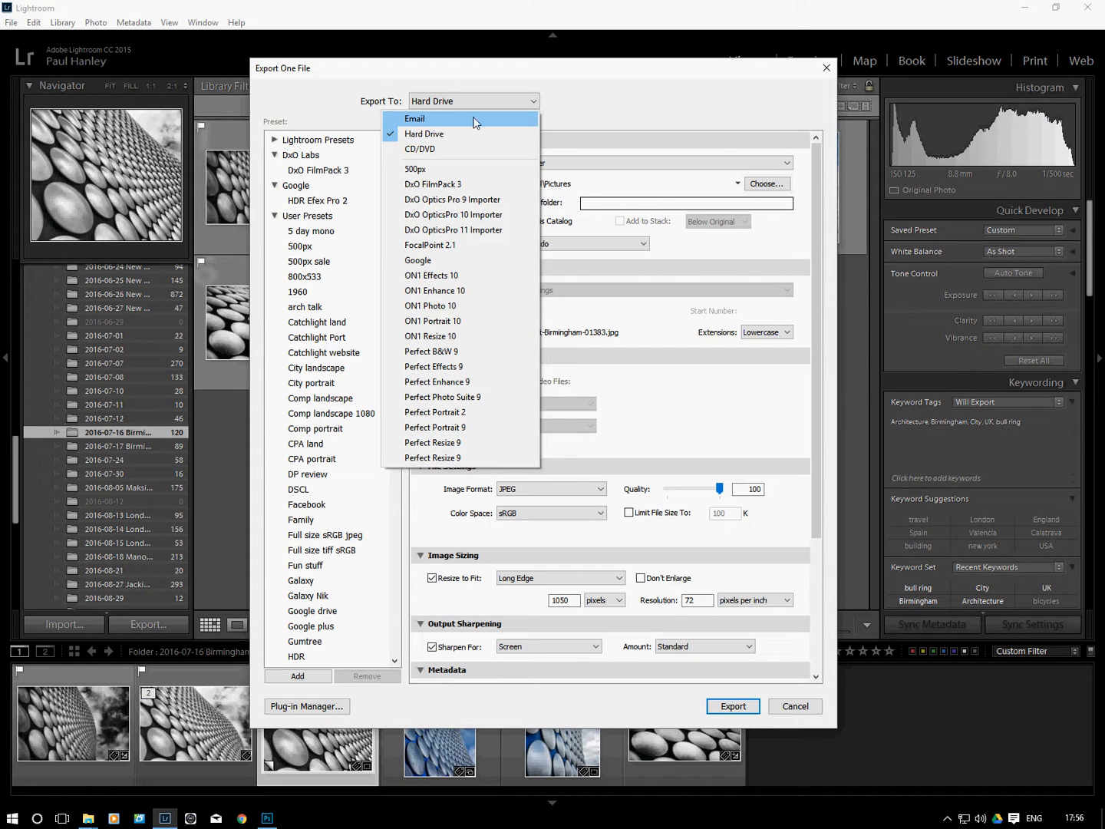
pyautogui.click(448, 135)
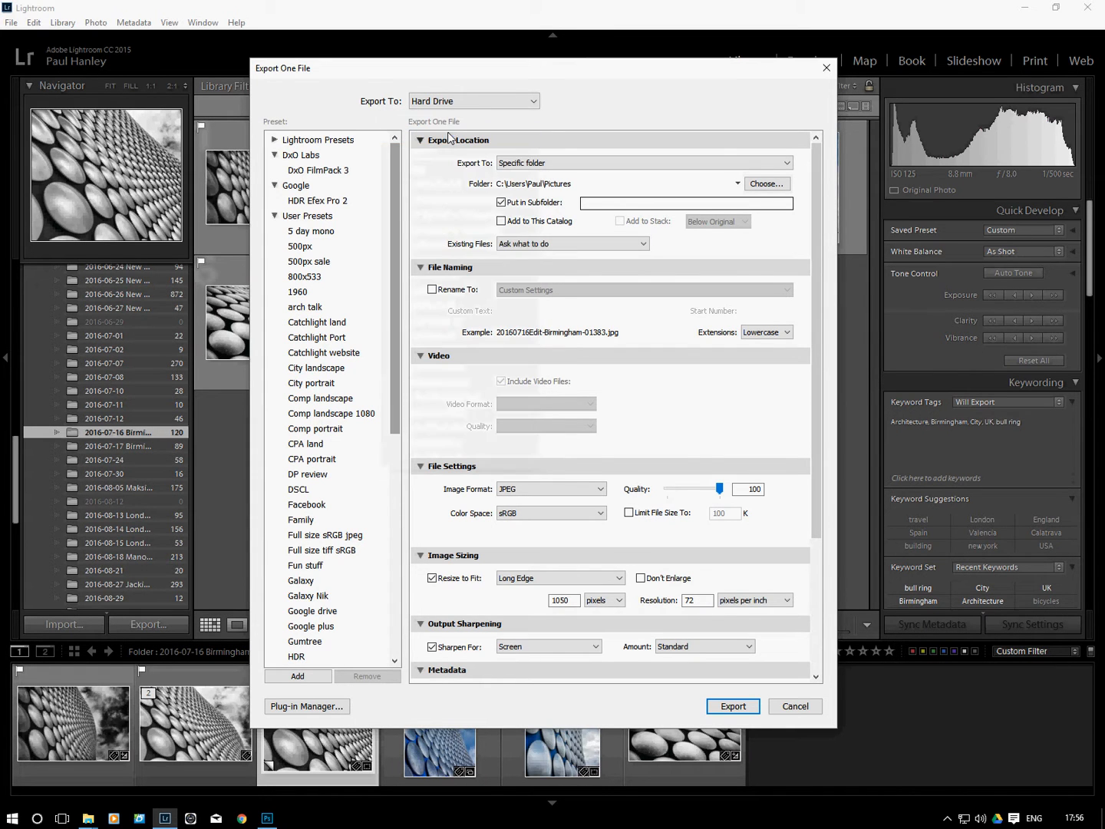
pyautogui.click(528, 164)
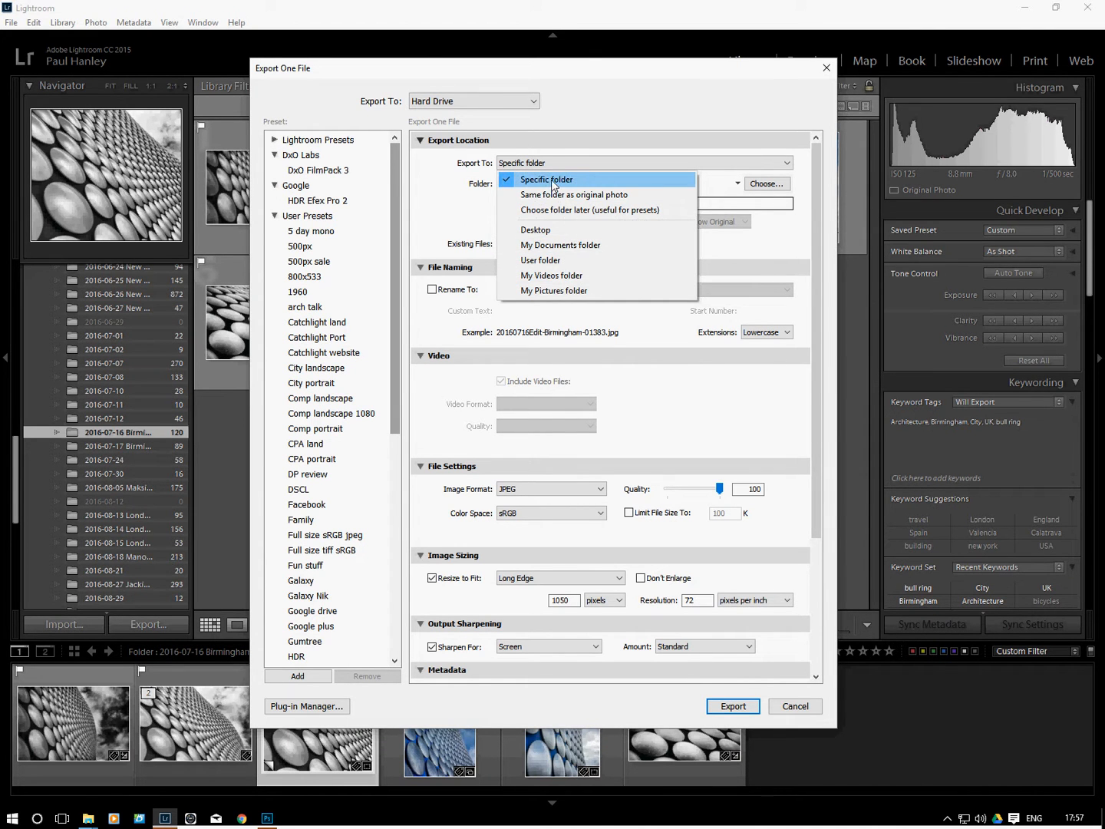
pyautogui.click(553, 181)
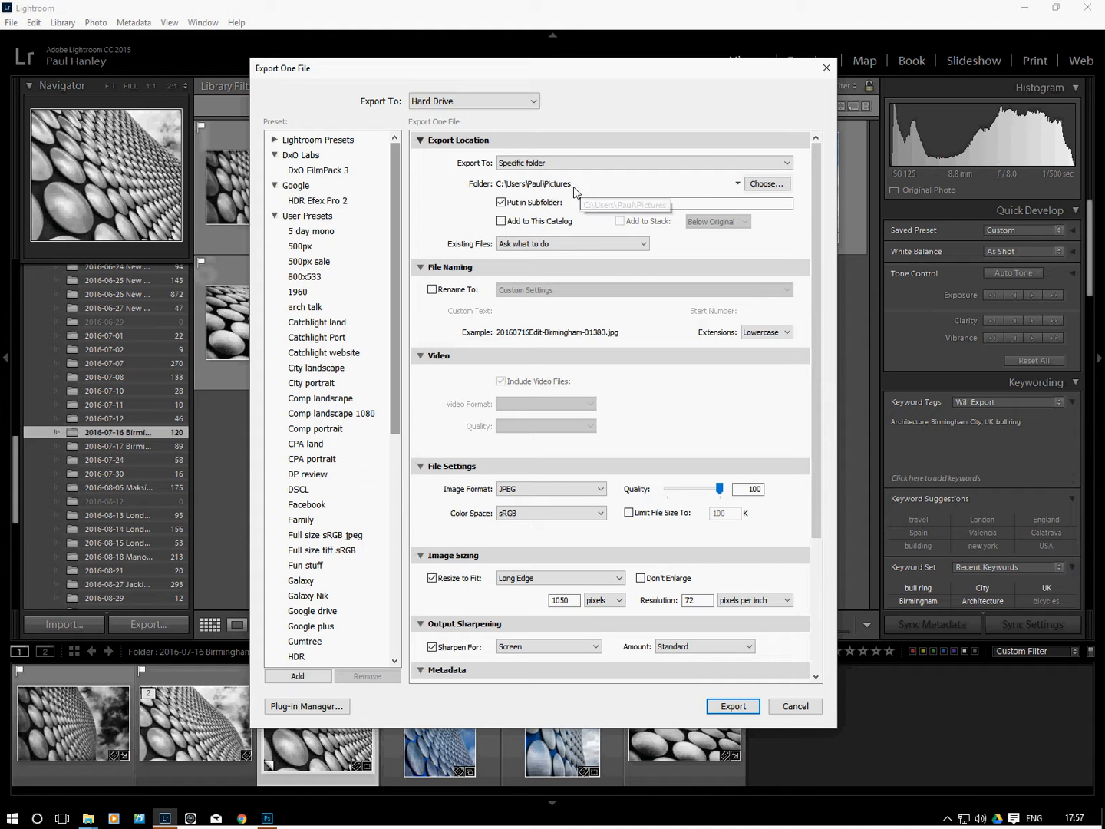
# Keep the Pictures folder as the export location and put the exported files in a subfolder named NIPA
pyautogui.click(765, 186)
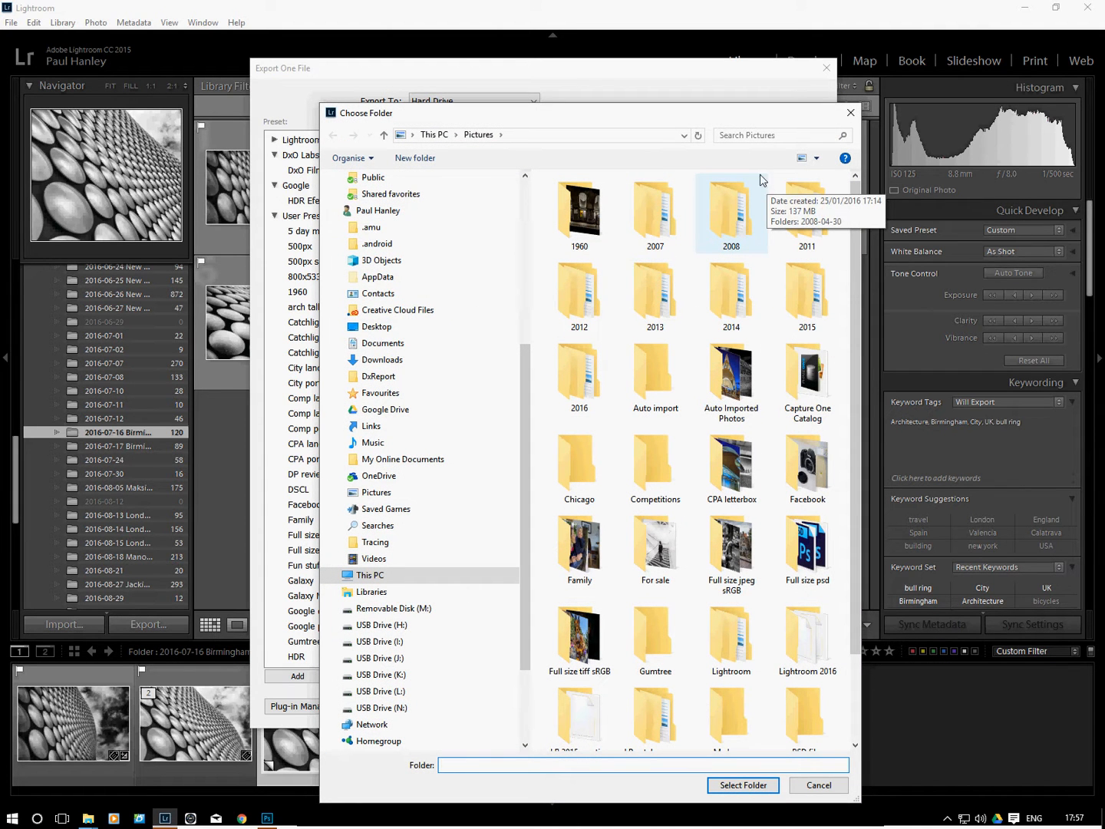
pyautogui.click(850, 114)
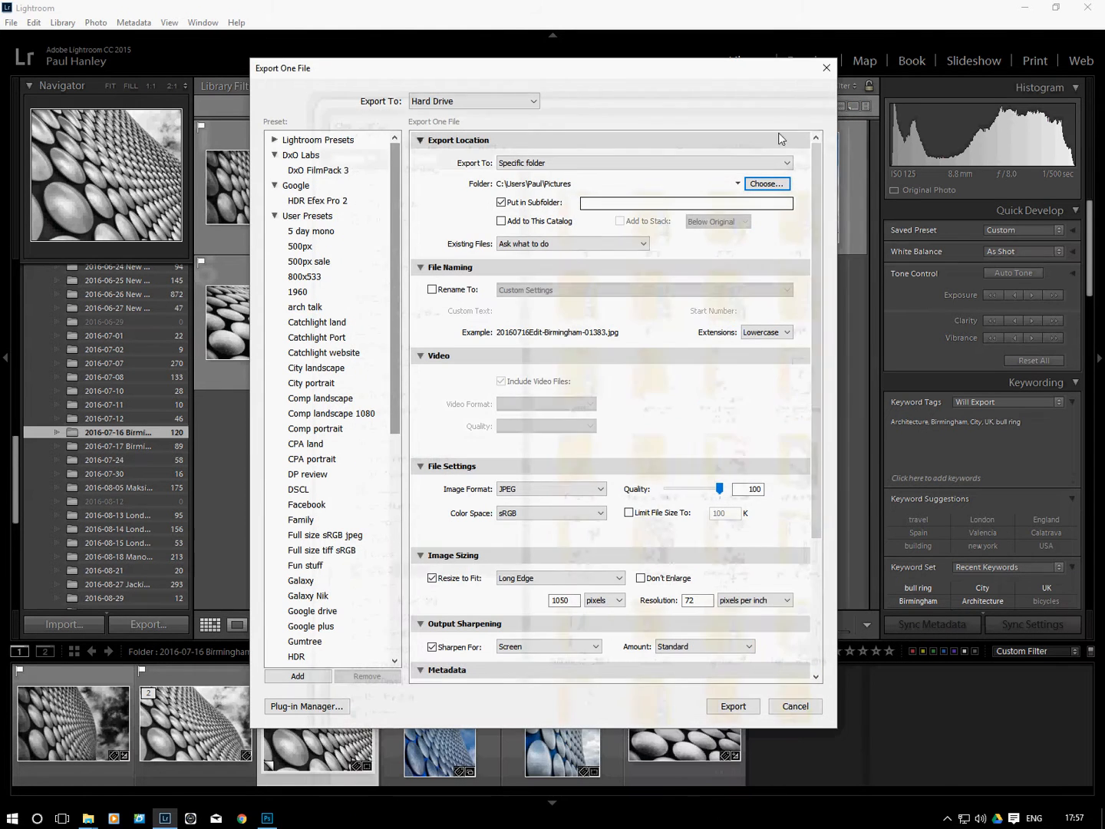
pyautogui.click(501, 203)
pyautogui.click(502, 202)
pyautogui.click(596, 205)
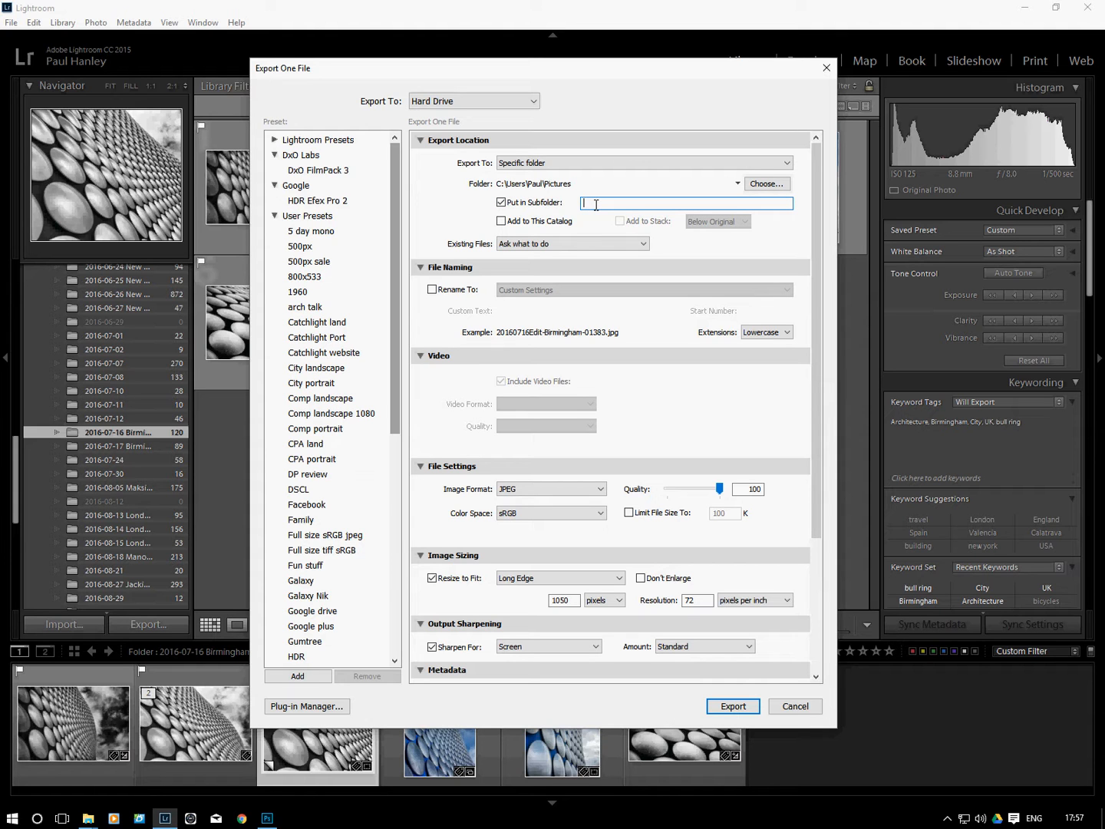
pyautogui.write('NIPA')
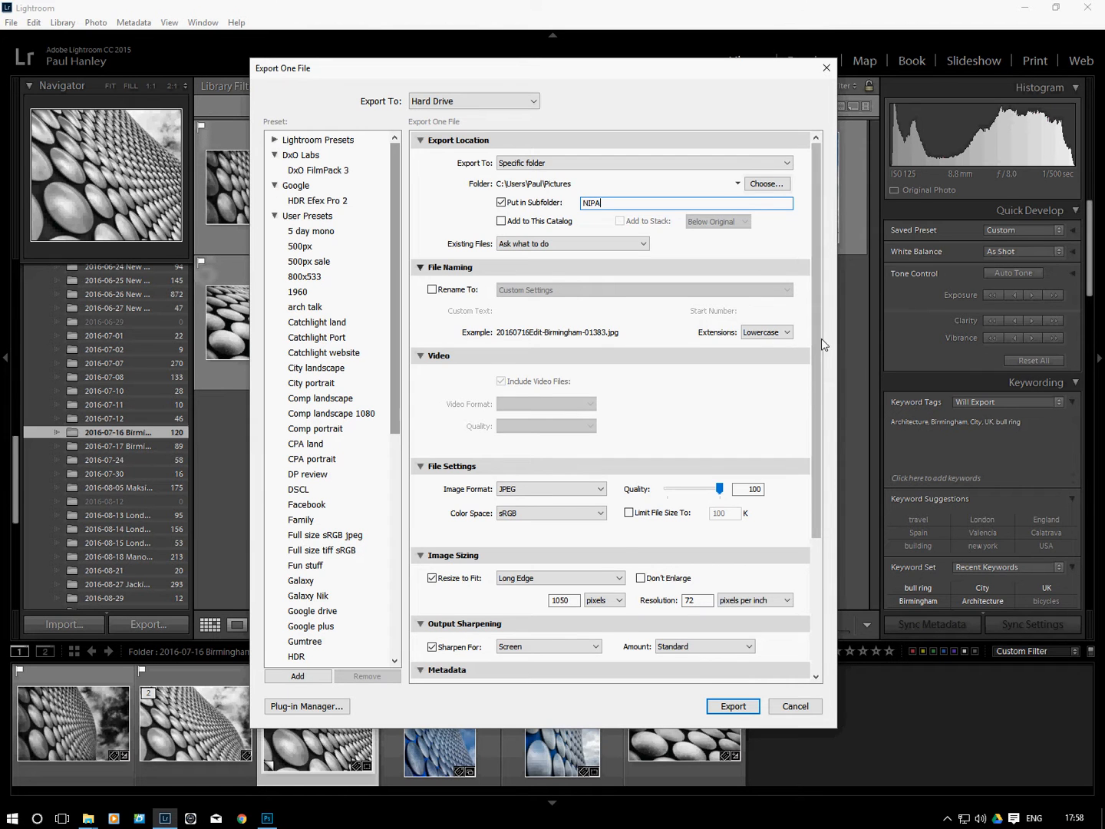
# Collapse the video settings and set the exported file to JPEG format with the sRGB color space
pyautogui.scroll(-3, 816, 336)
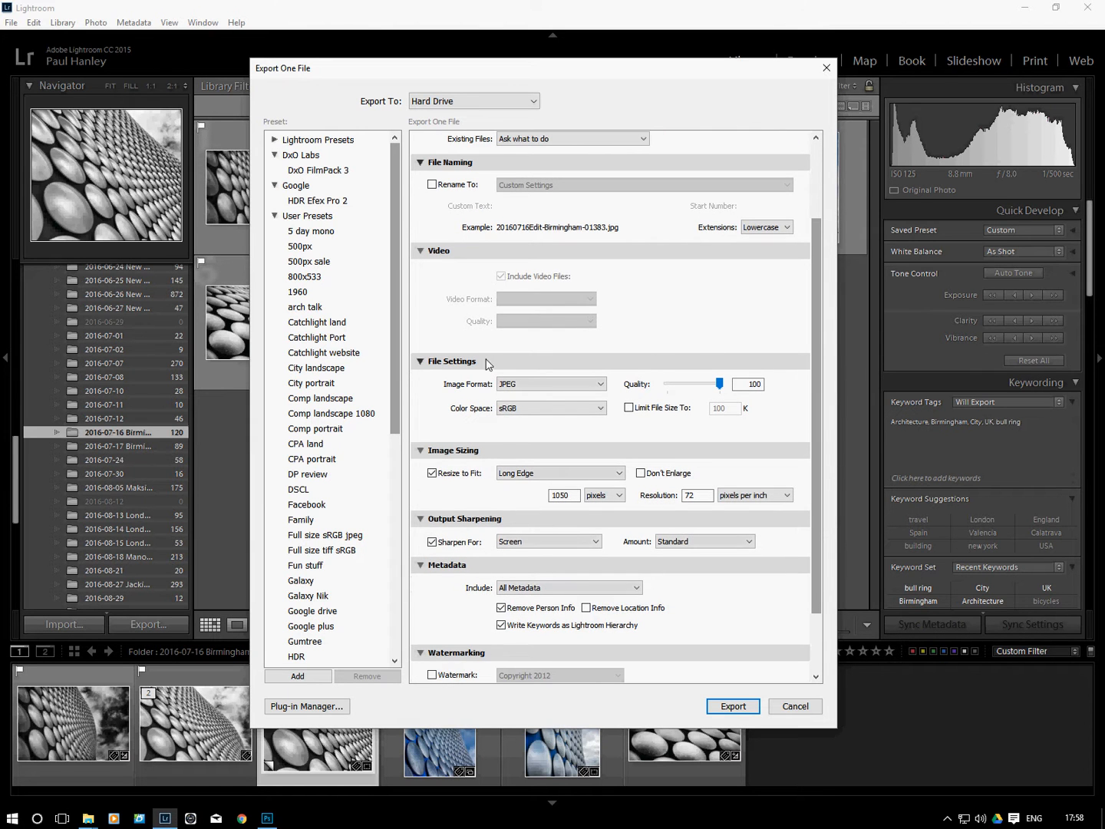
pyautogui.click(422, 253)
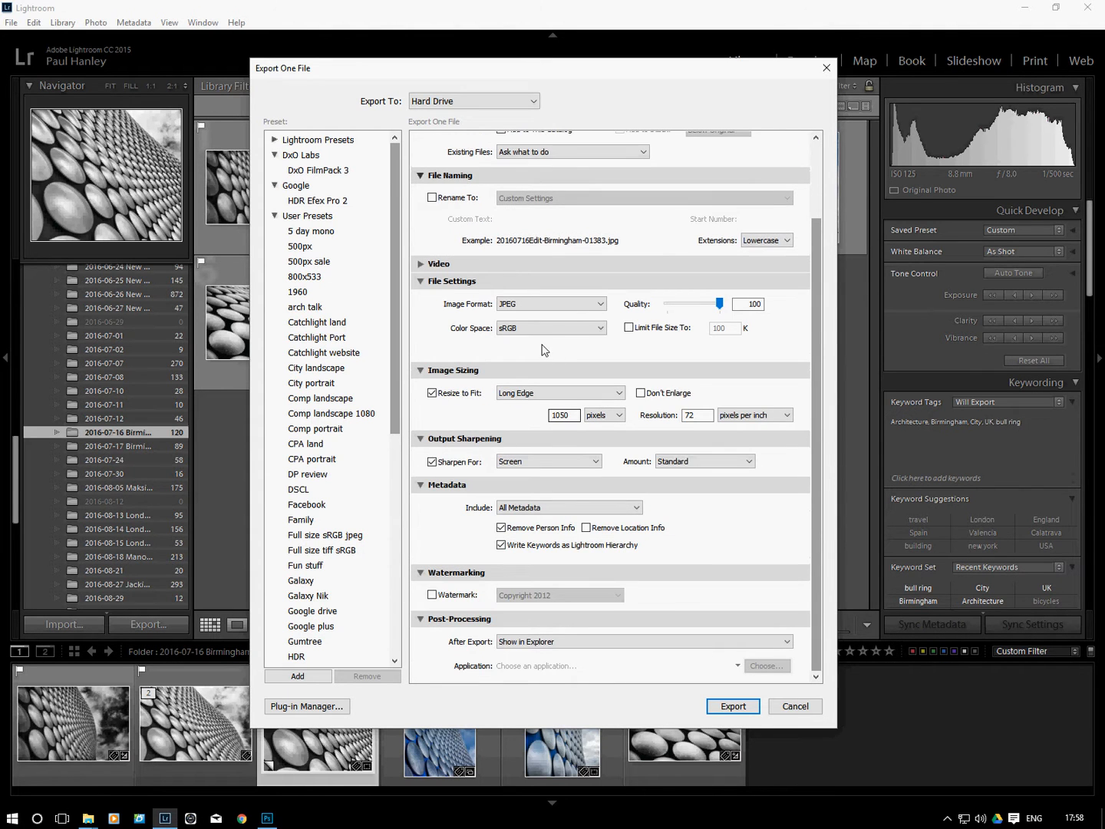
pyautogui.click(531, 307)
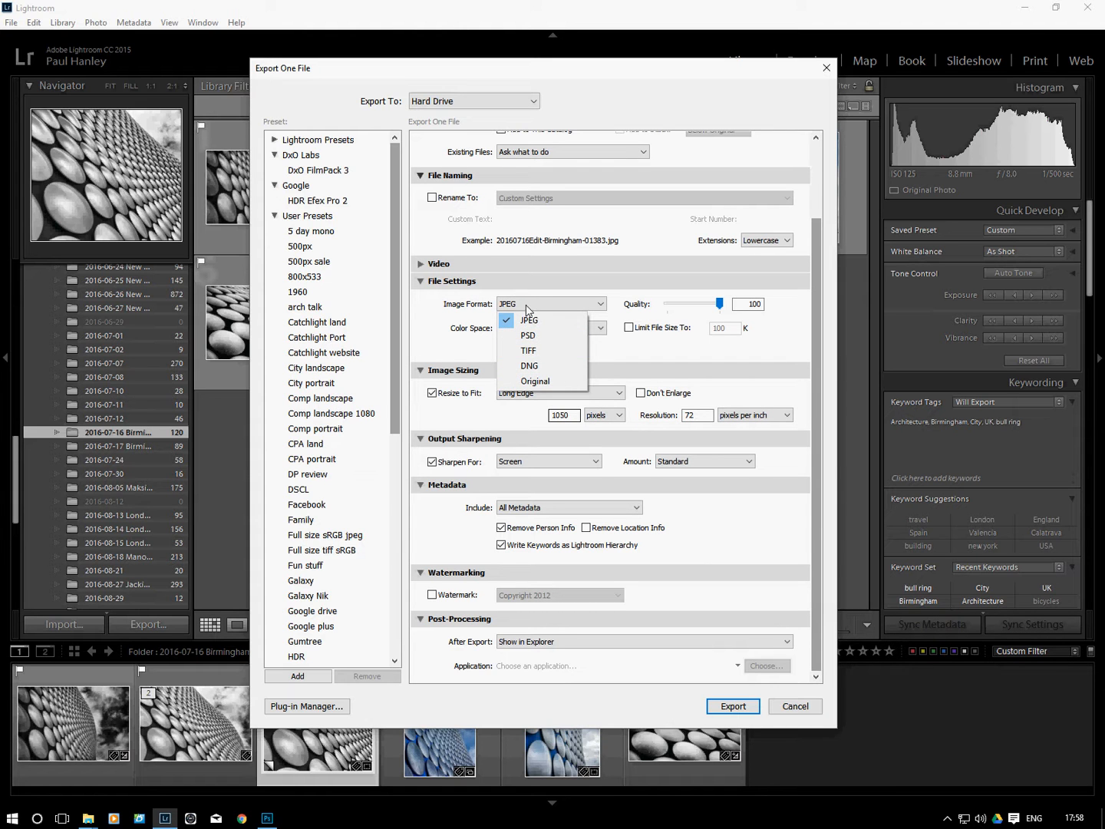
pyautogui.click(535, 322)
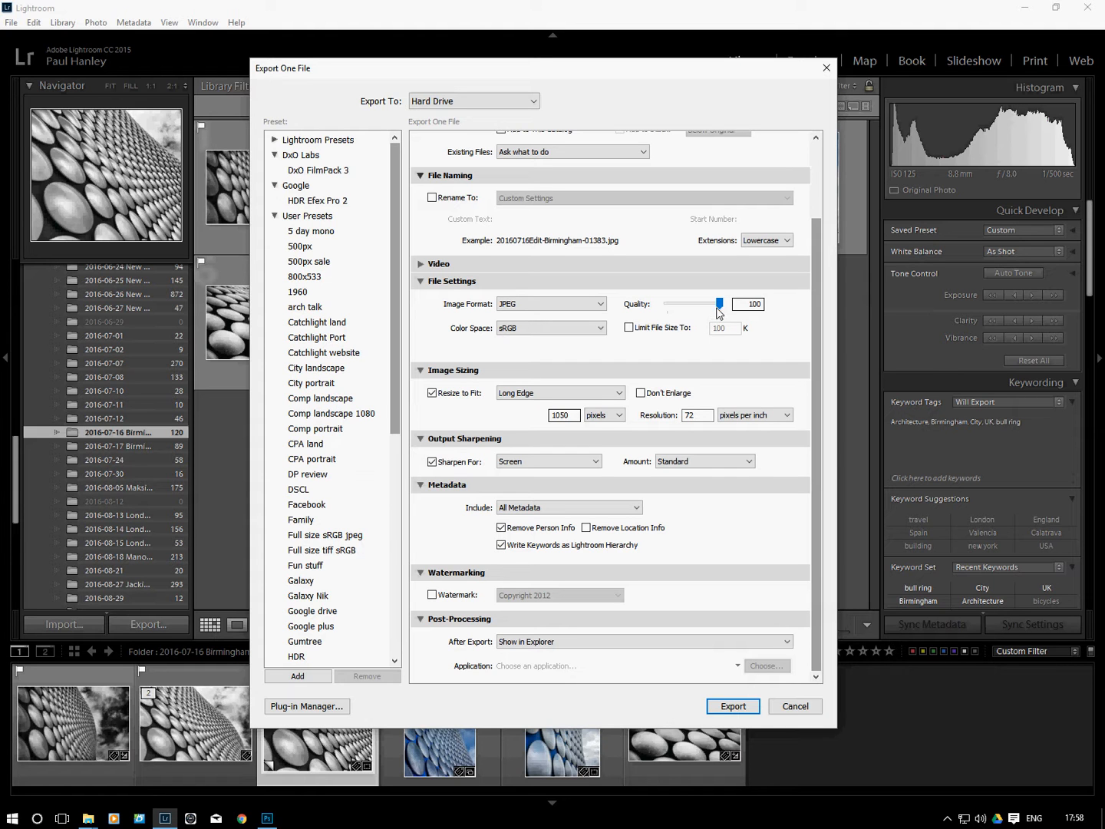
pyautogui.click(541, 328)
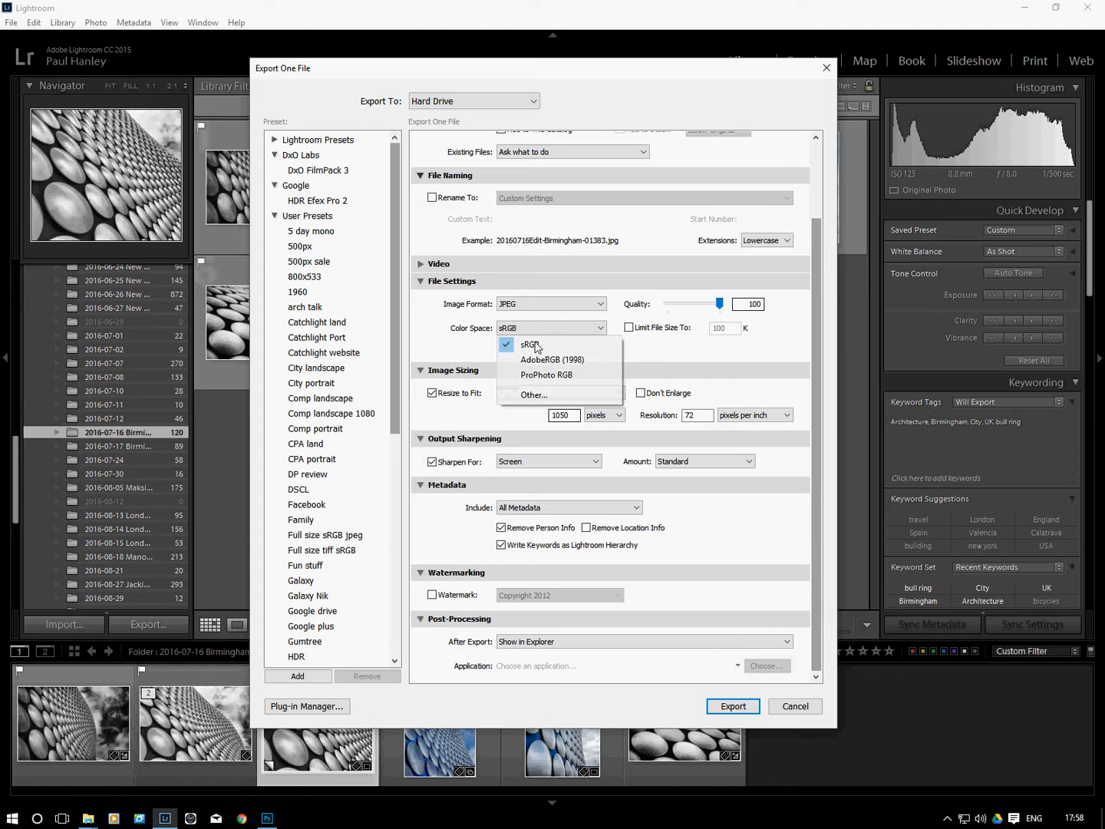
pyautogui.click(659, 350)
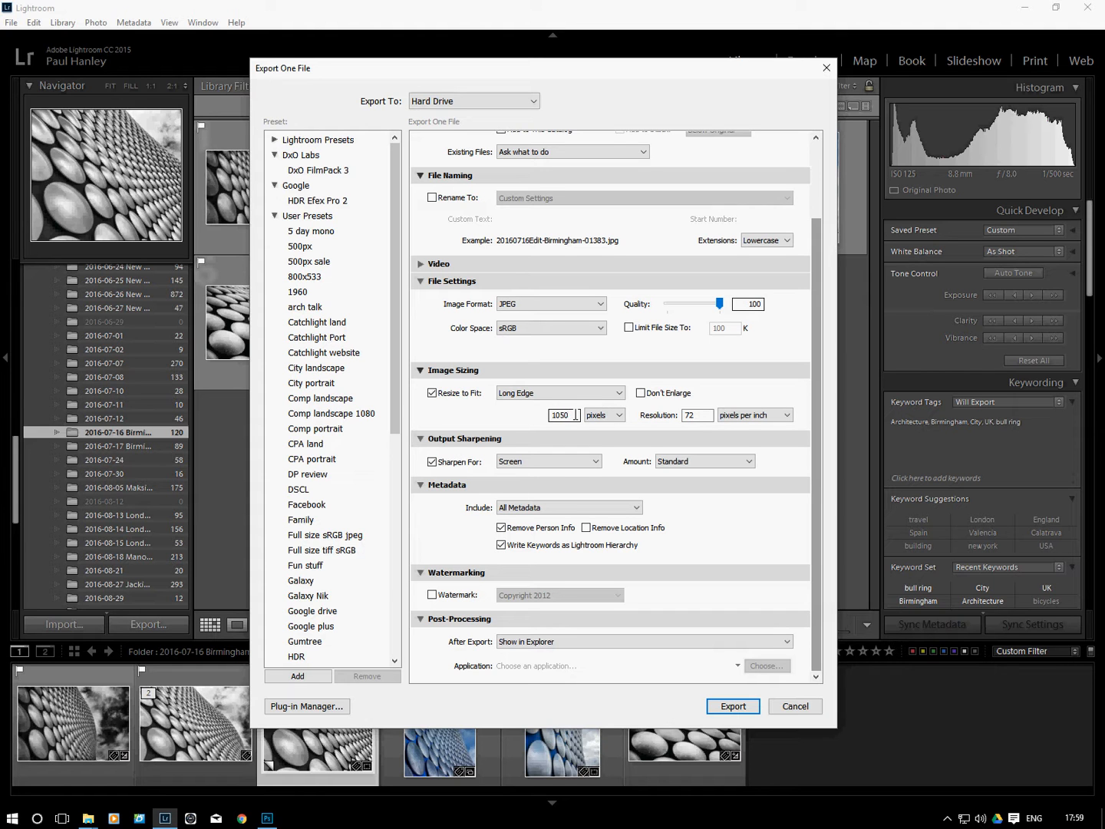
# Set the output sharpening to Screen with the Standard amount
pyautogui.click(698, 415)
pyautogui.click(531, 461)
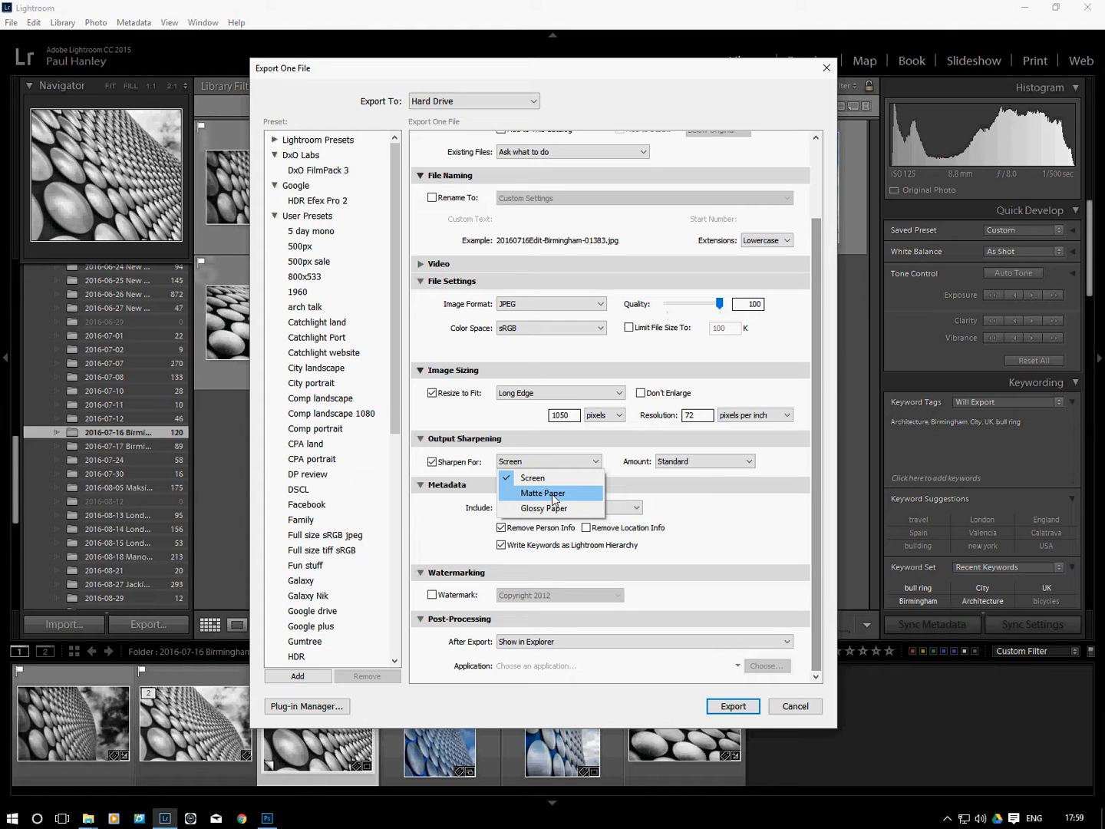
pyautogui.click(540, 480)
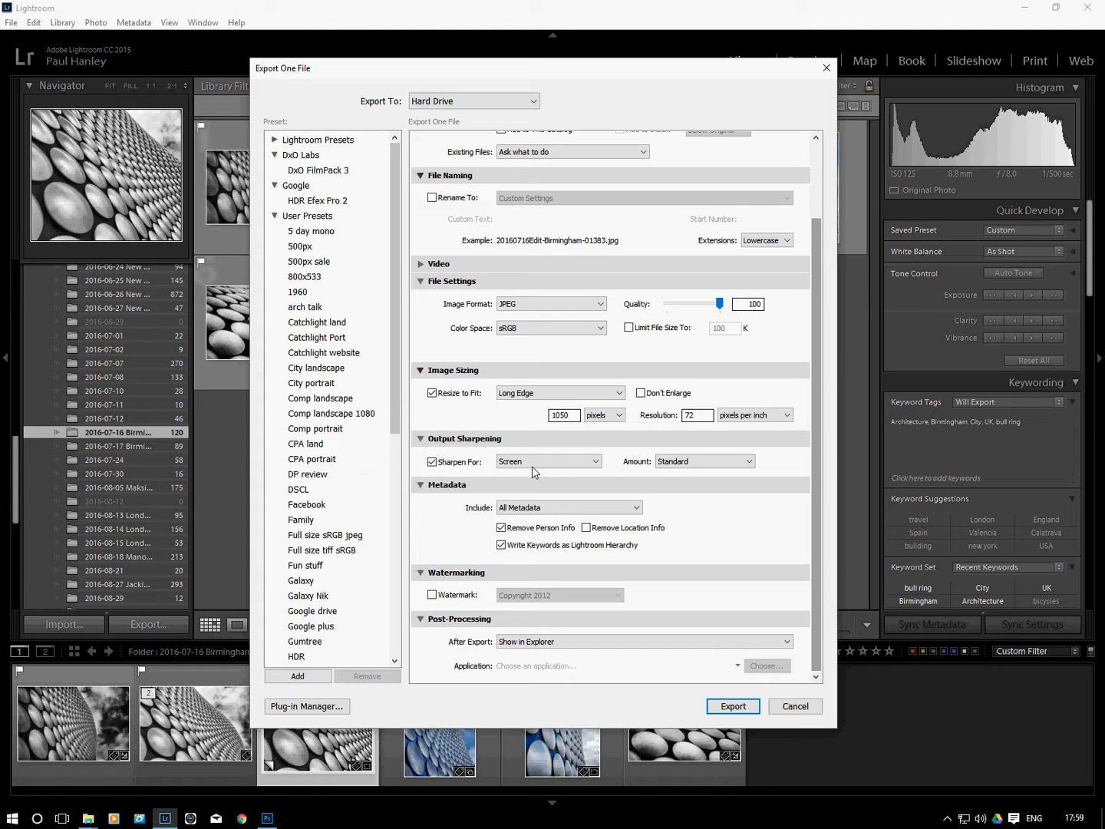
pyautogui.click(683, 463)
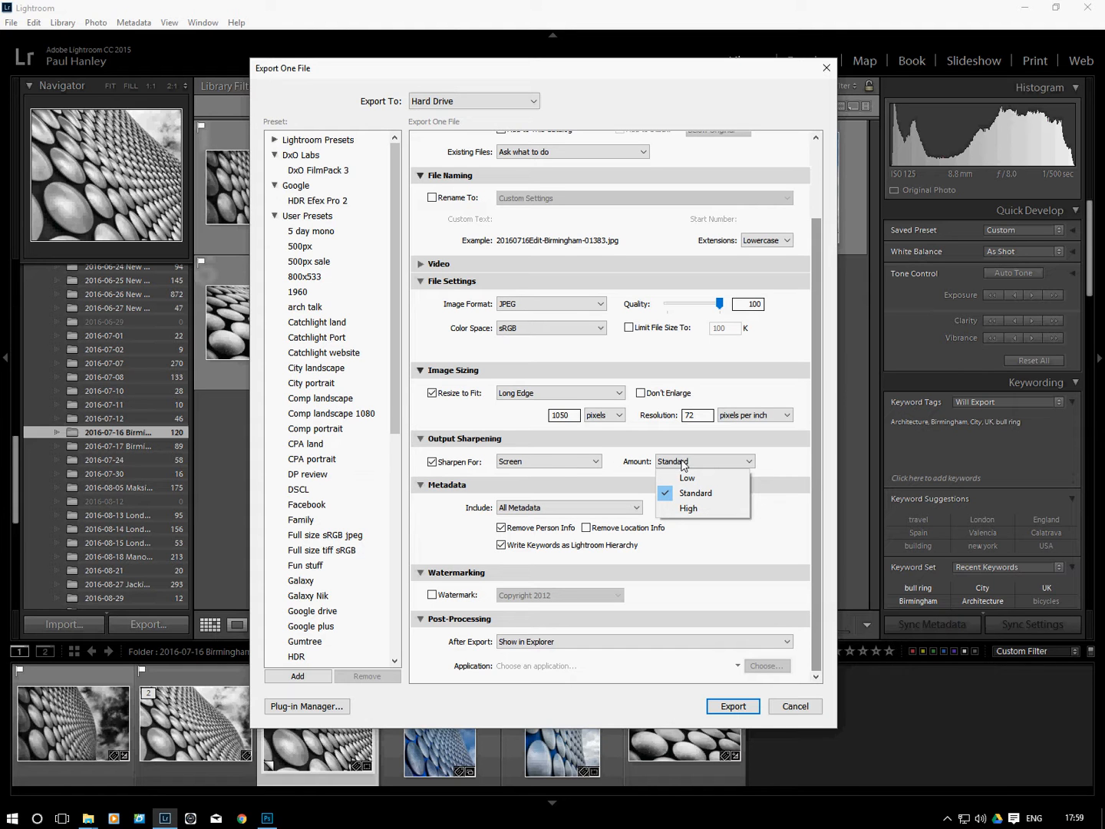
pyautogui.click(778, 464)
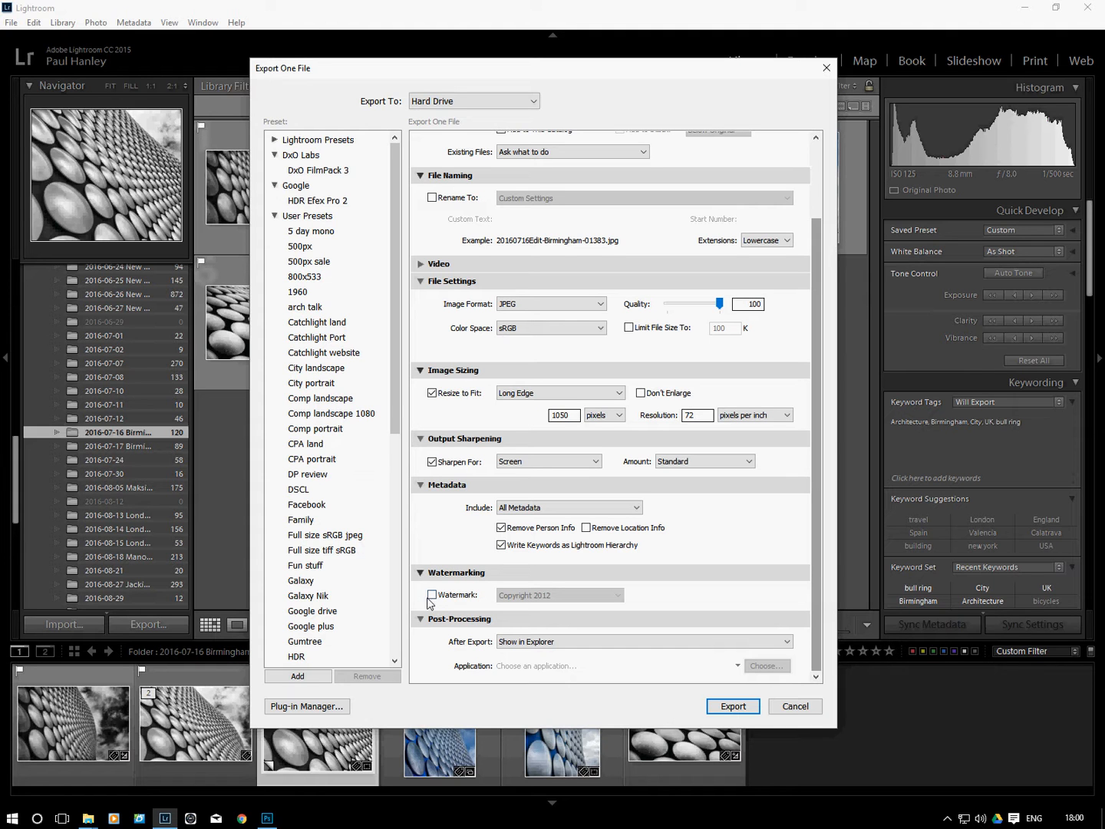
# Set the after-export action to Show in Explorer
pyautogui.click(541, 642)
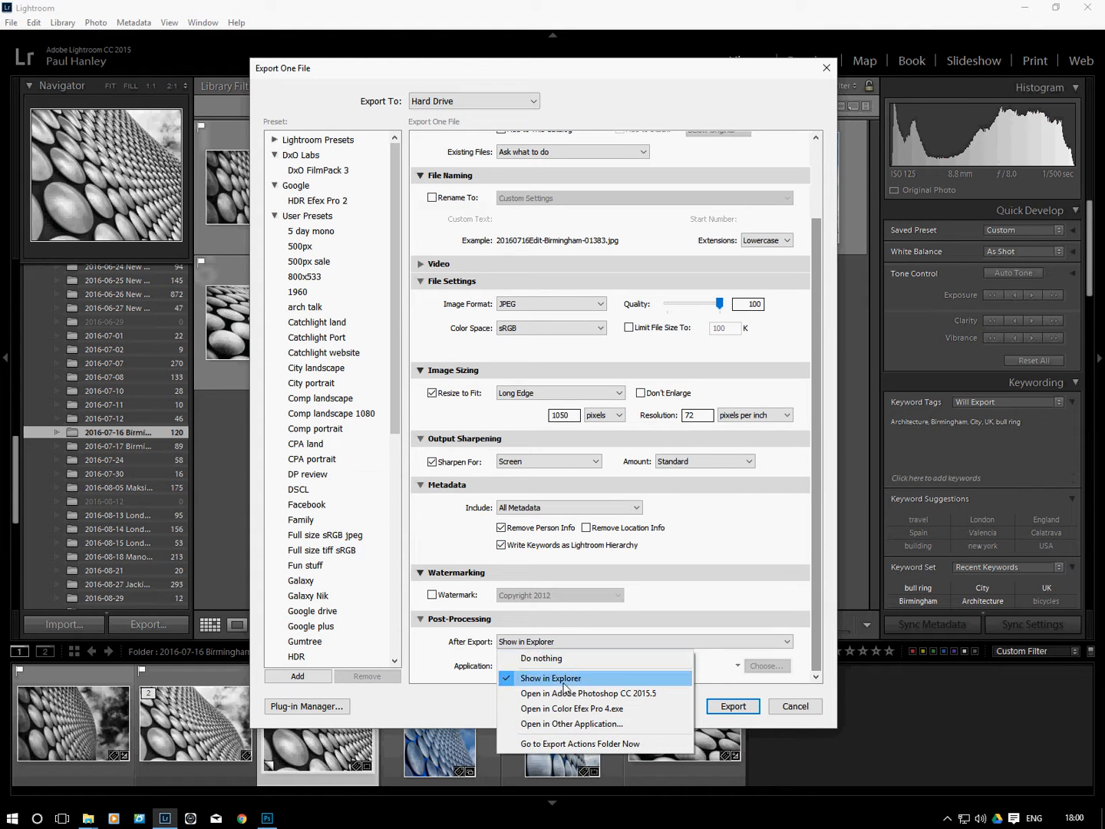
pyautogui.click(542, 646)
pyautogui.click(556, 679)
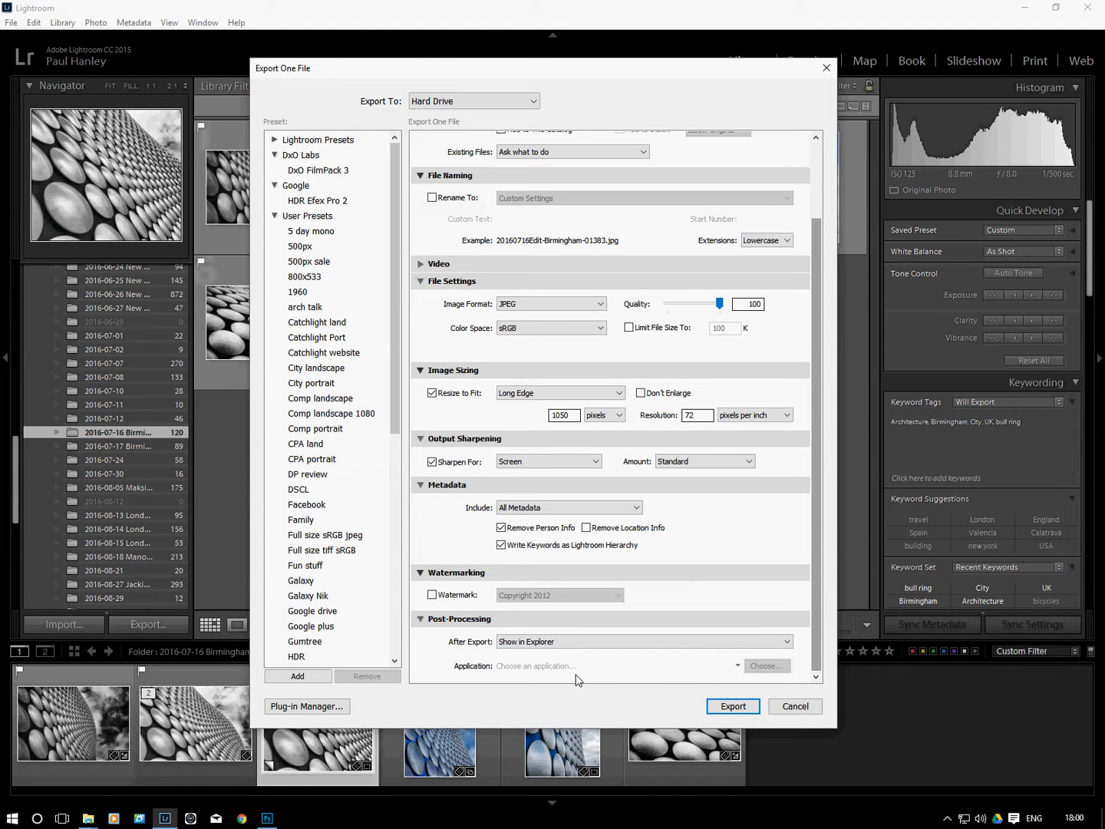
# Save the current export settings as a new preset named NIPA Portrait in the DxO Labs folder
pyautogui.scroll(3, 819, 549)
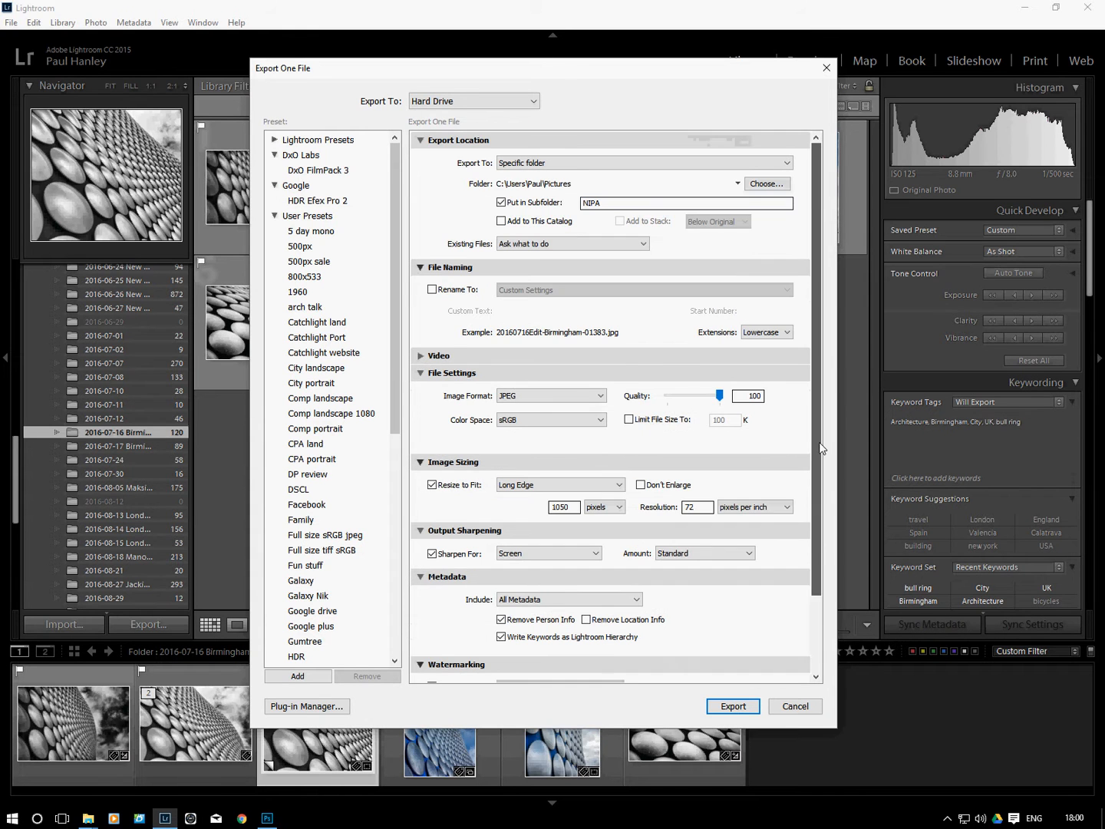
pyautogui.click(299, 677)
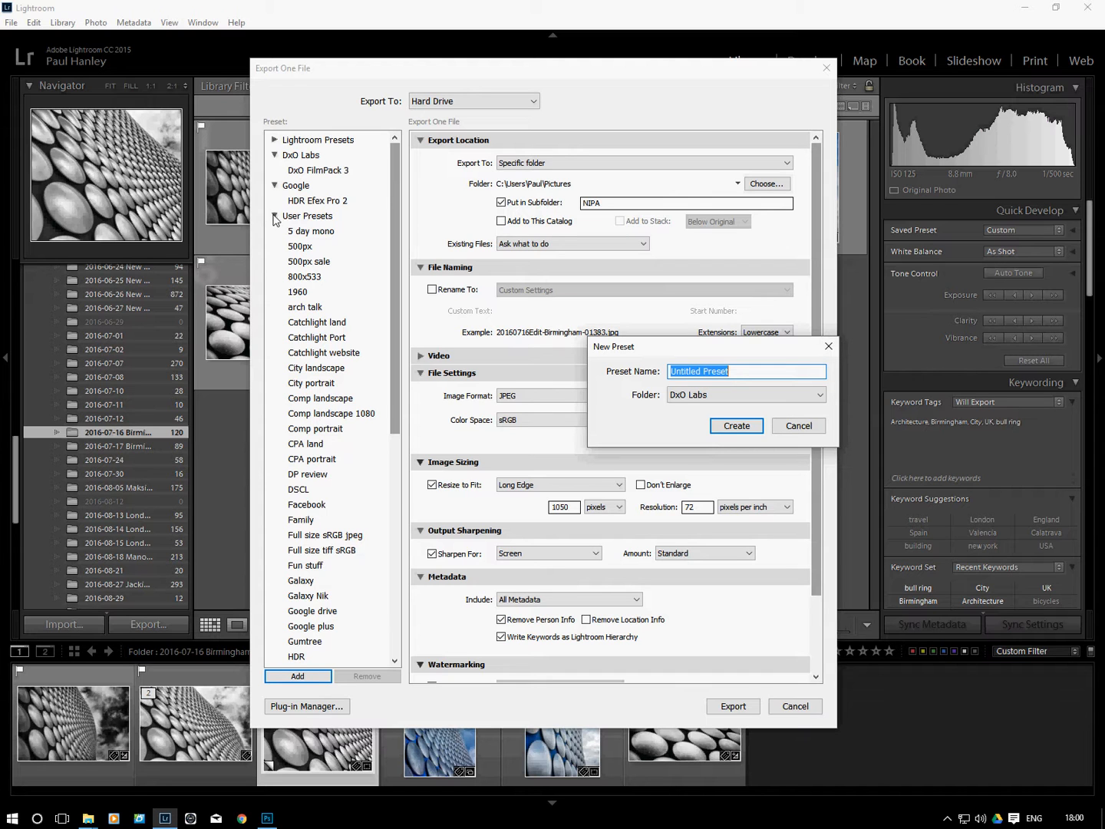
pyautogui.click(752, 370)
pyautogui.moveTo(746, 374); pyautogui.dragTo(667, 375)
pyautogui.write('NIPA Portrait')
pyautogui.click(736, 424)
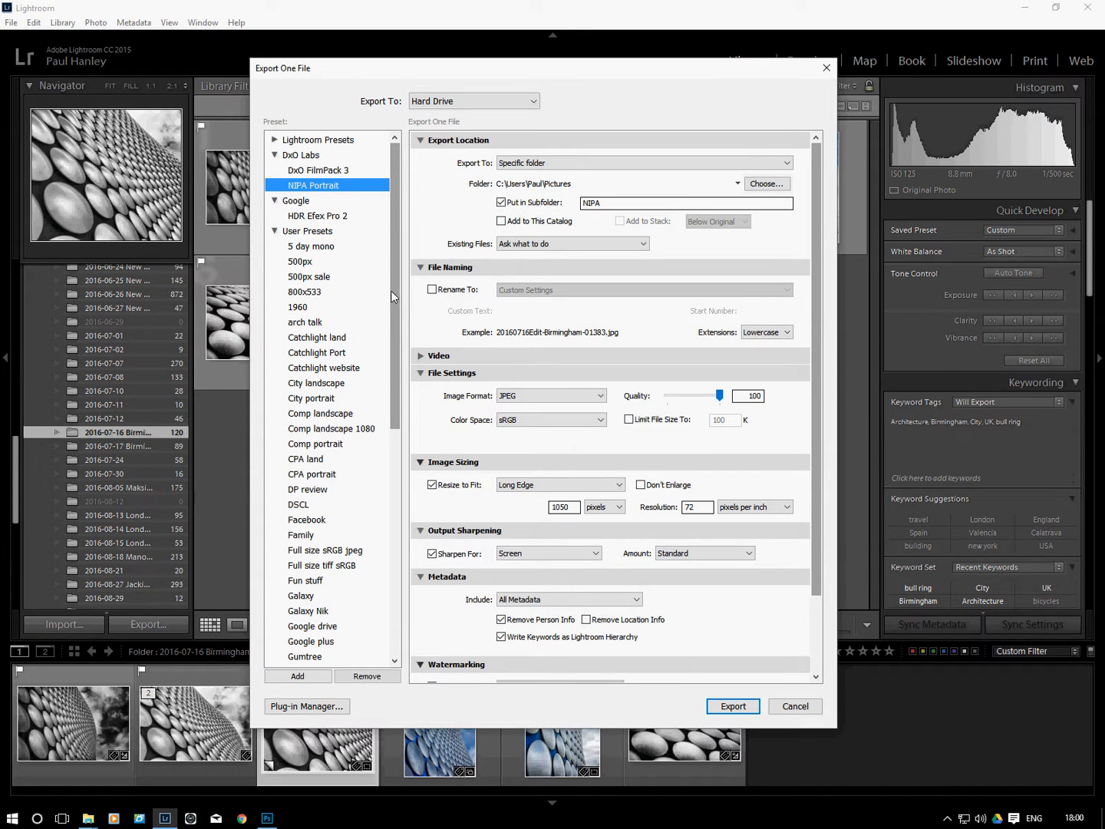
# Collapse the User Presets group and set the long edge of the exported image to 1400 pixels
pyautogui.click(273, 232)
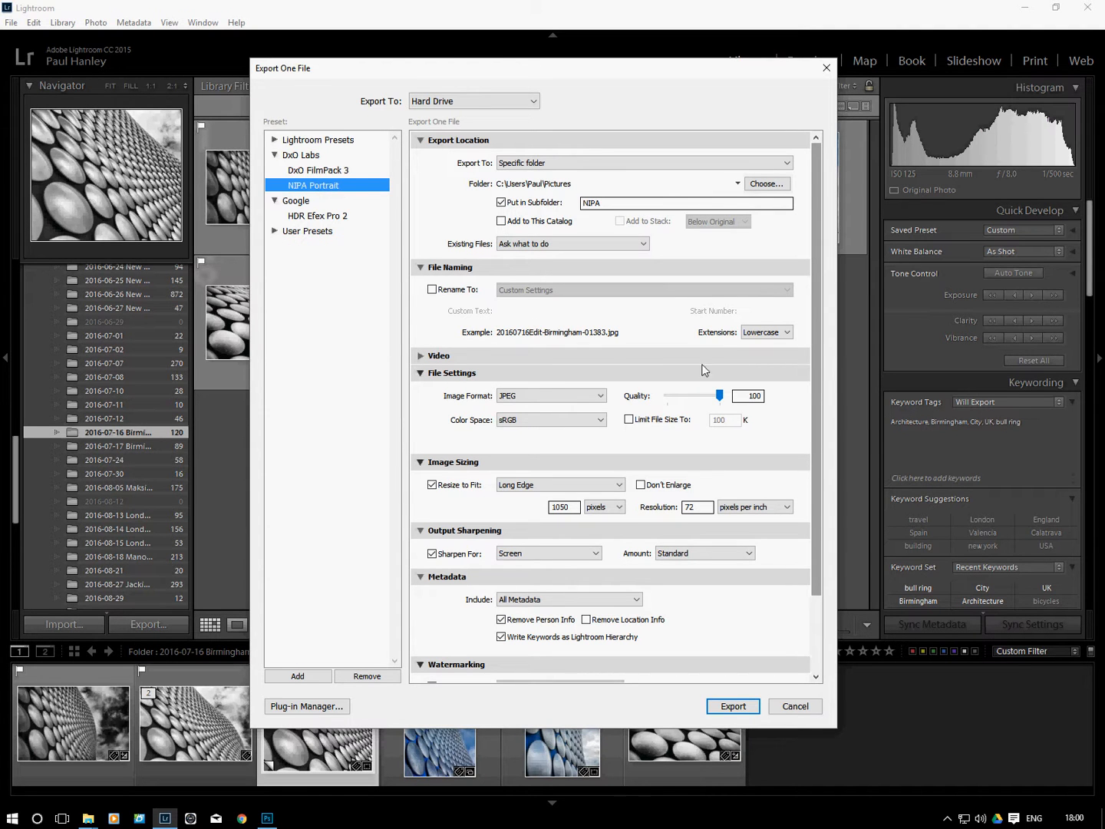
pyautogui.scroll(-3, 815, 360)
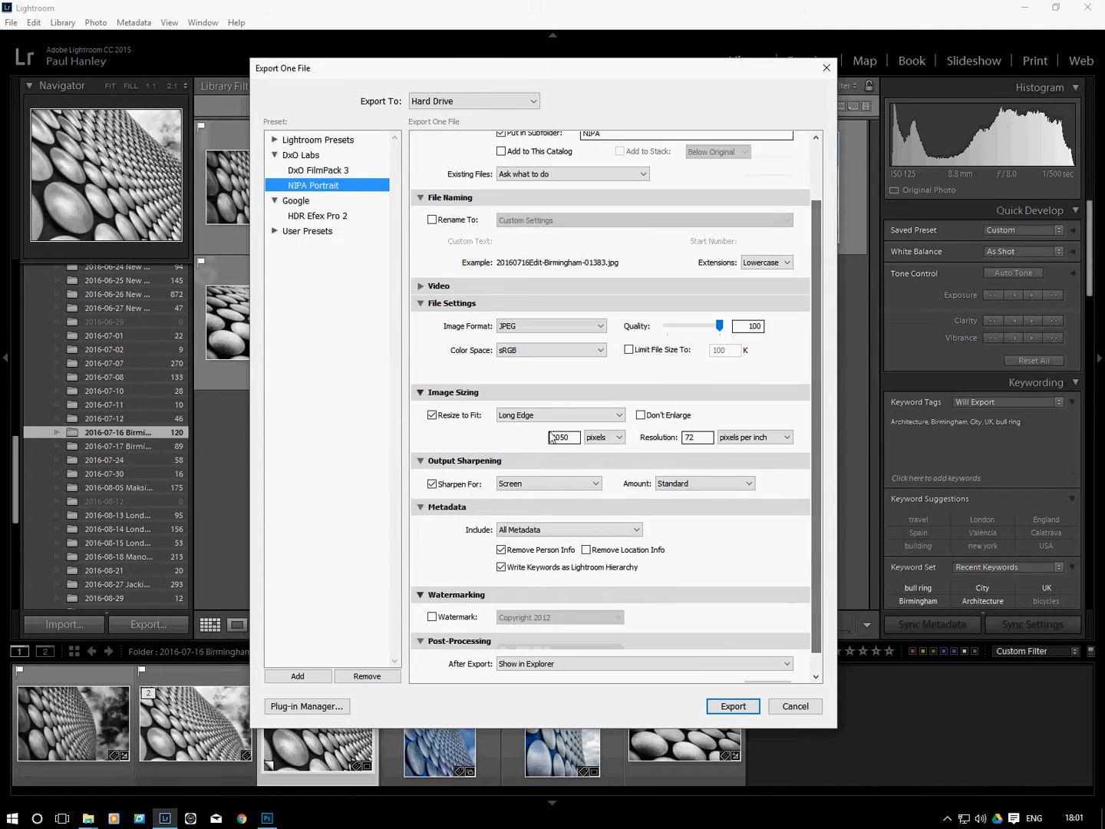
pyautogui.doubleClick(558, 438)
pyautogui.write('14')
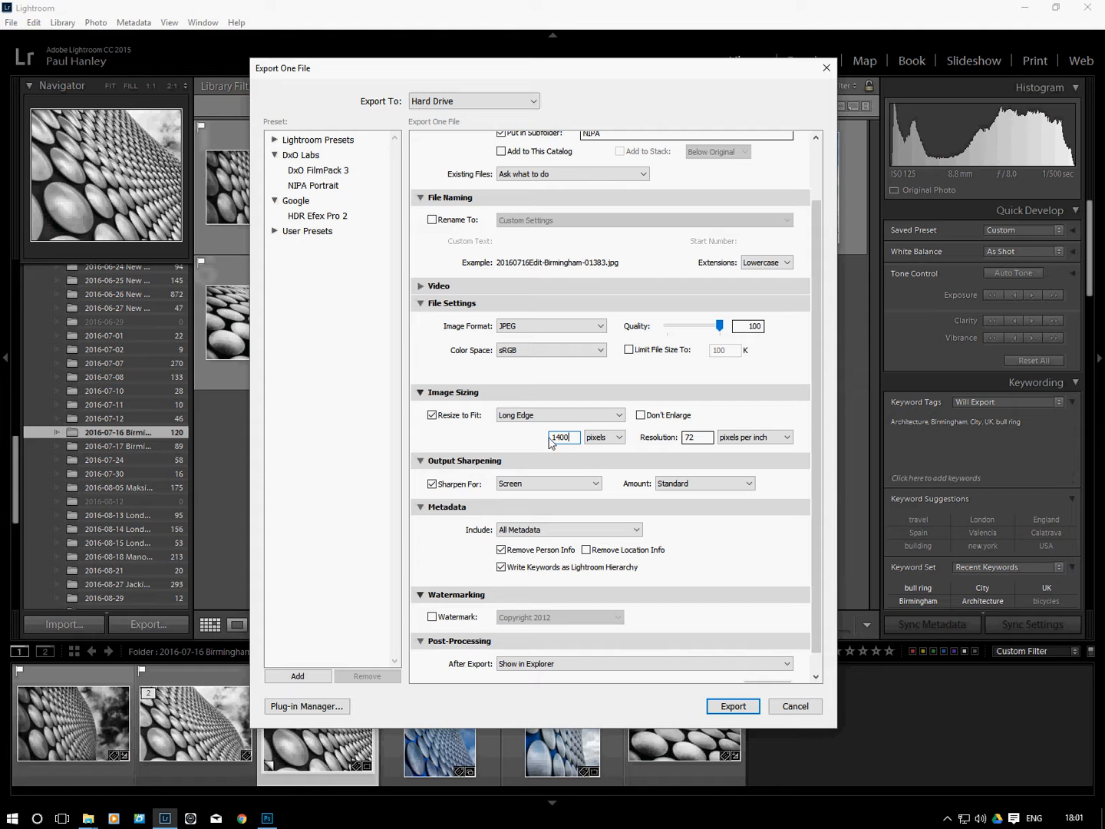
# Save the settings as a new preset named NIPA Landscape in the DxO Labs folder, then leave the export settings without exporting
pyautogui.click(297, 676)
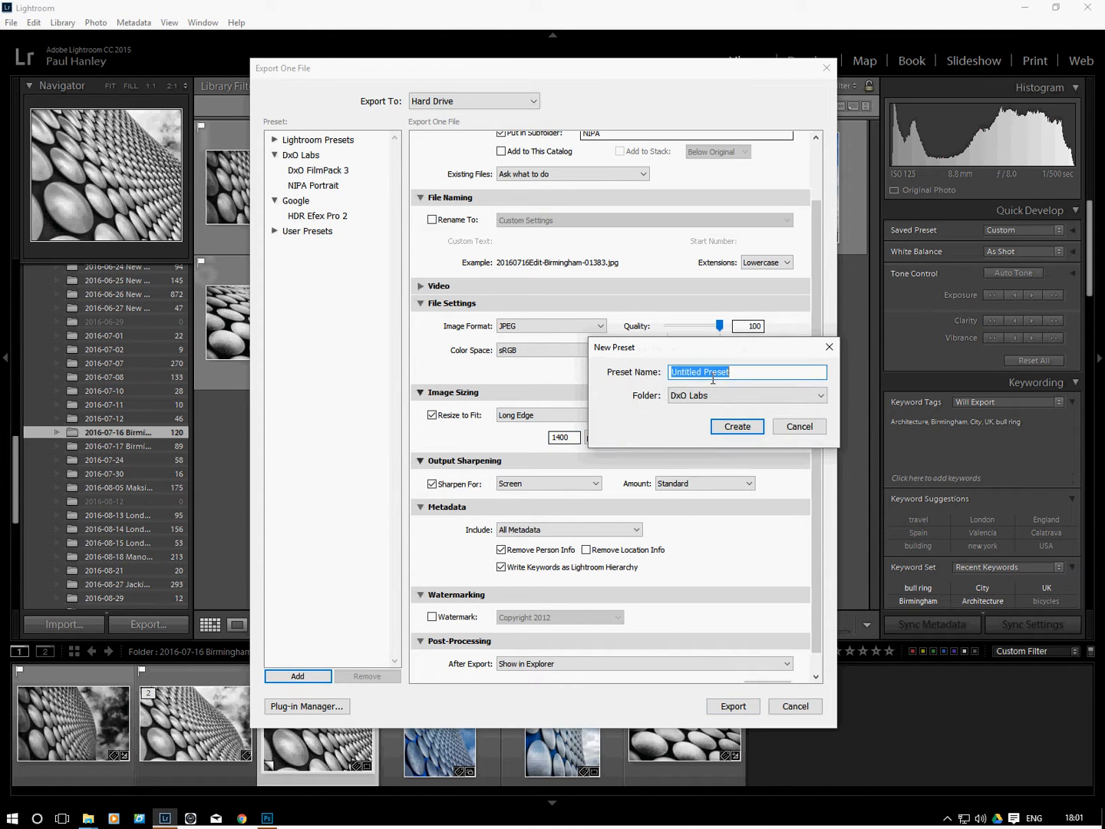
pyautogui.write('NIPA Landscape')
pyautogui.click(739, 427)
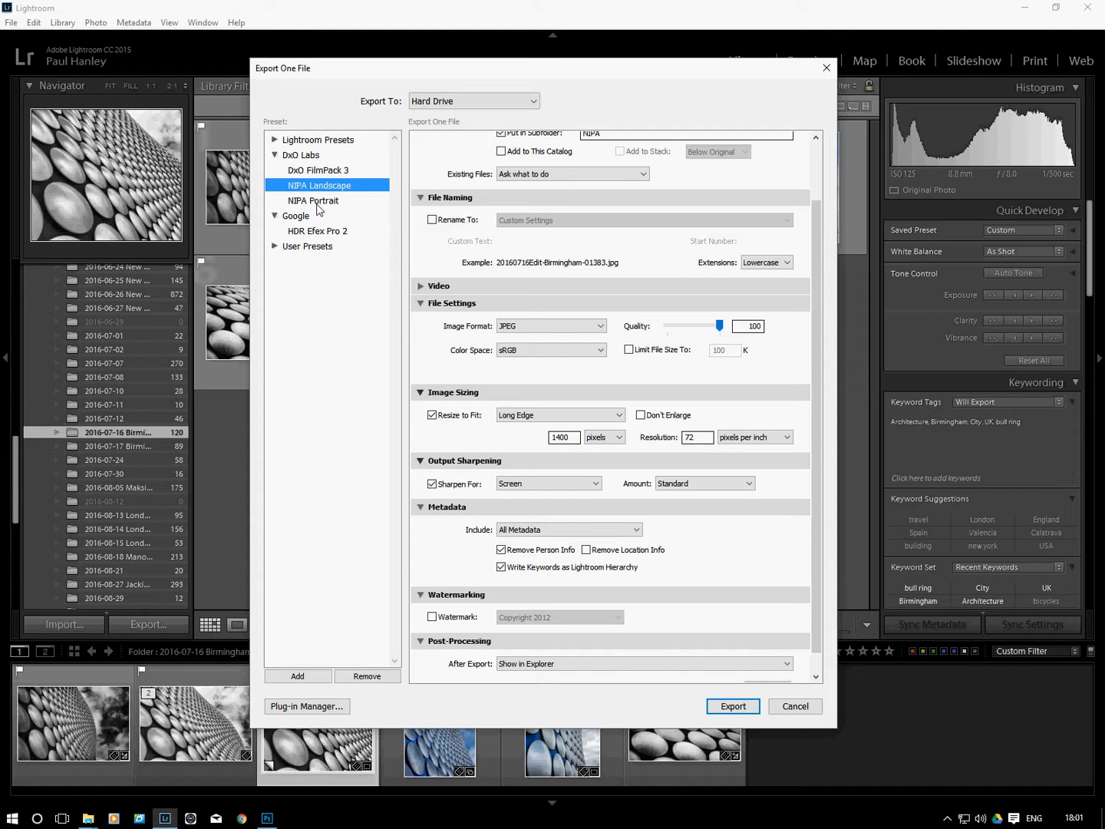
pyautogui.click(795, 707)
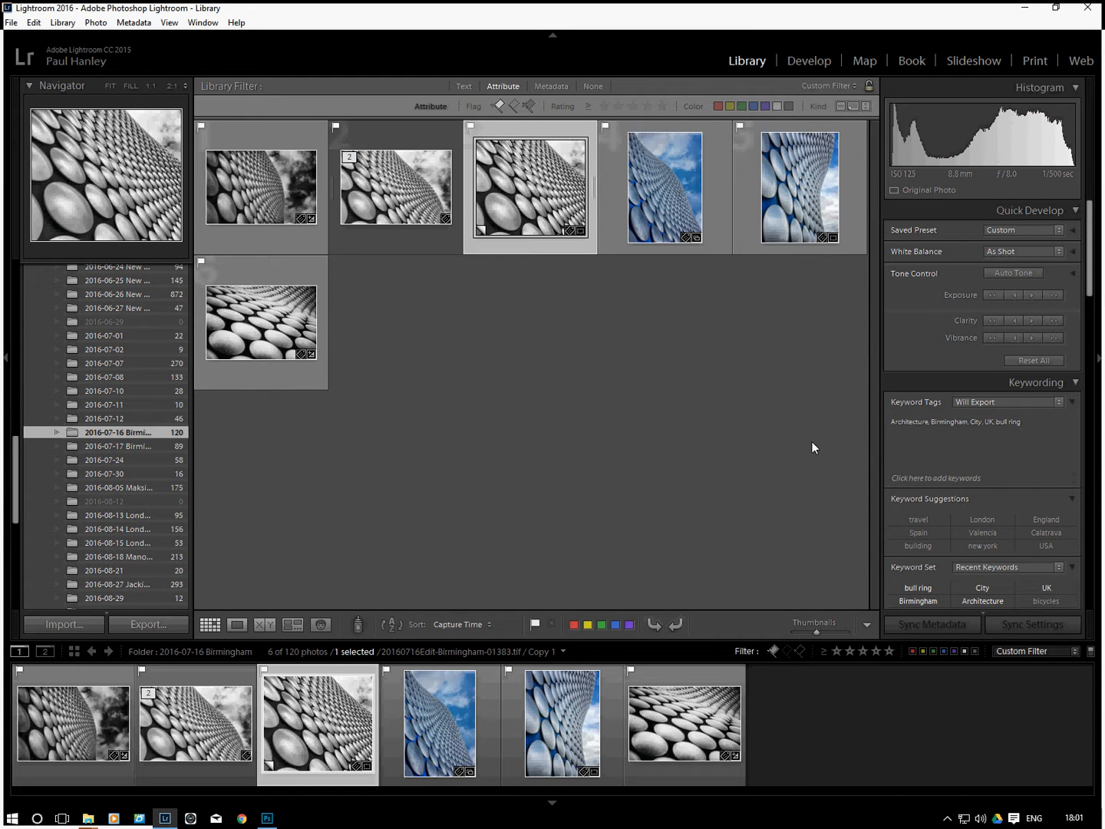
# Open the fifth photo, the blue portrait-format building shot, and load the NIPA Portrait preset in its export settings
pyautogui.click(773, 205)
pyautogui.doubleClick(774, 204)
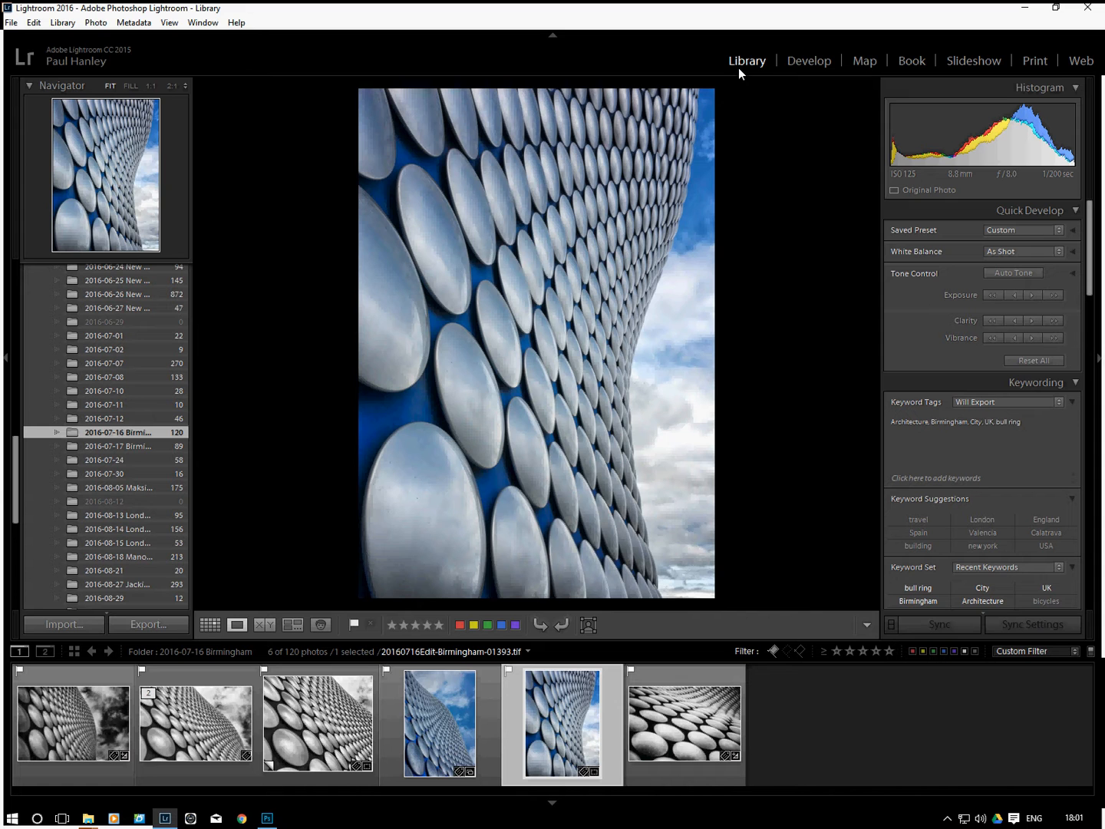
pyautogui.click(148, 627)
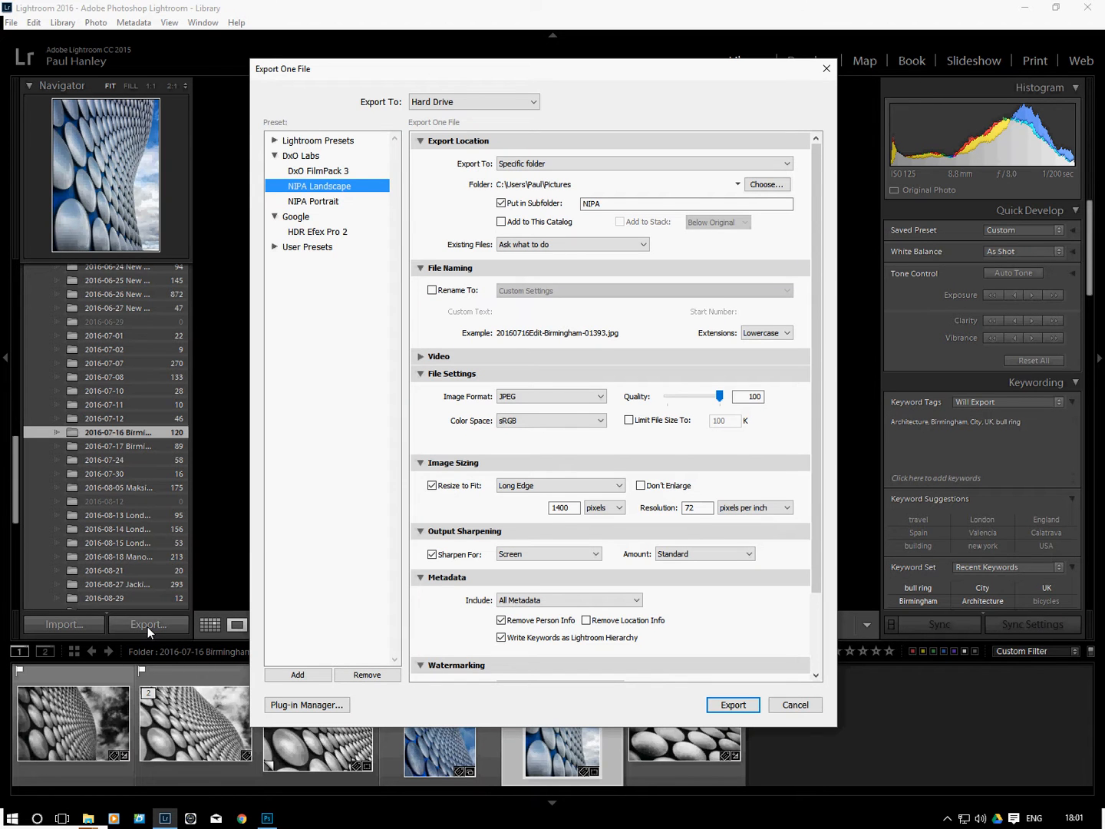
pyautogui.click(316, 203)
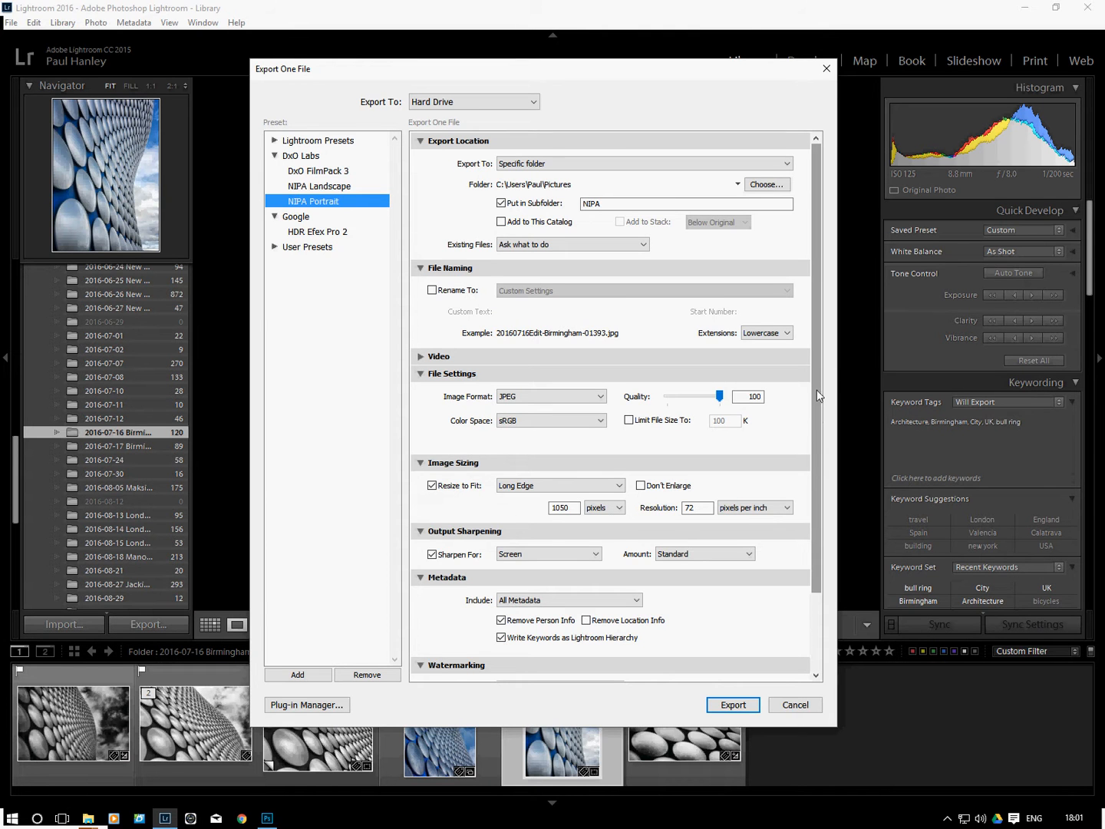
# Export the blue portrait-format building photo as a JPEG with the loaded NIPA Portrait settings
pyautogui.moveTo(818, 383); pyautogui.dragTo(812, 470)
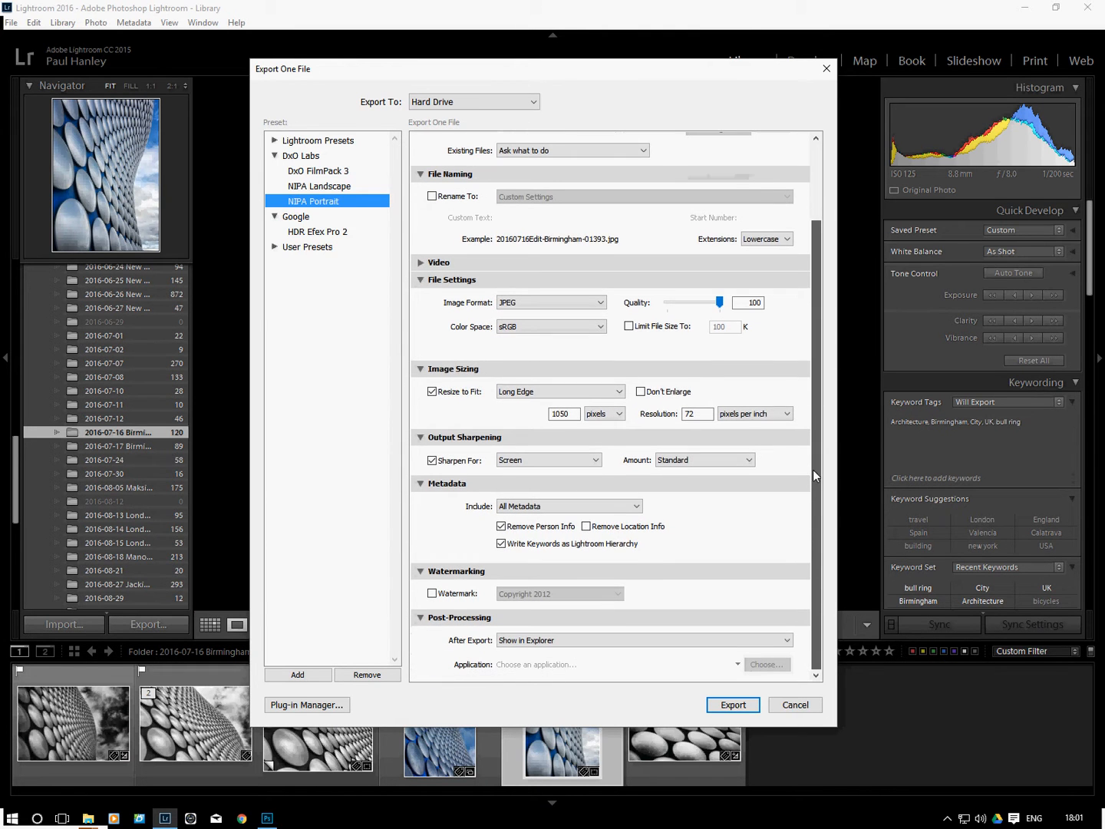
pyautogui.click(733, 705)
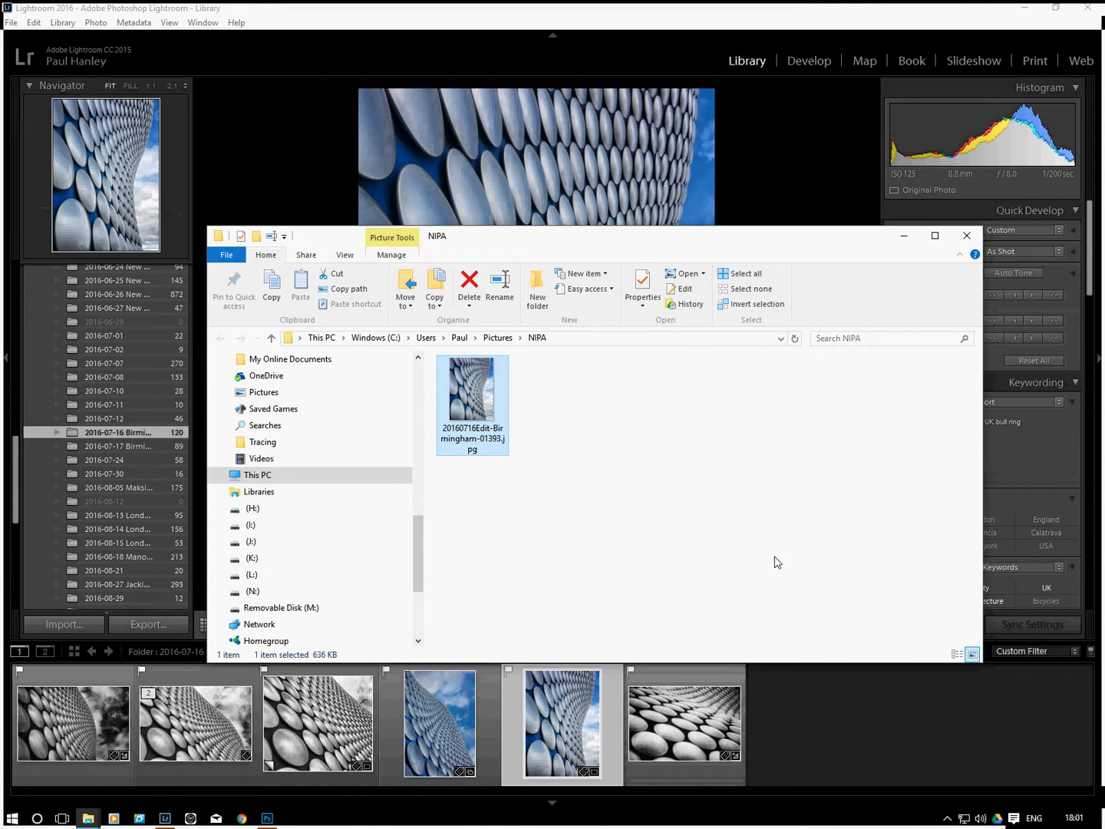
# Check the image dimensions in the file properties of the exported 20160716Edit-Birmingham-01393.jpg, then close the NIPA folder
pyautogui.rightClick(461, 396)
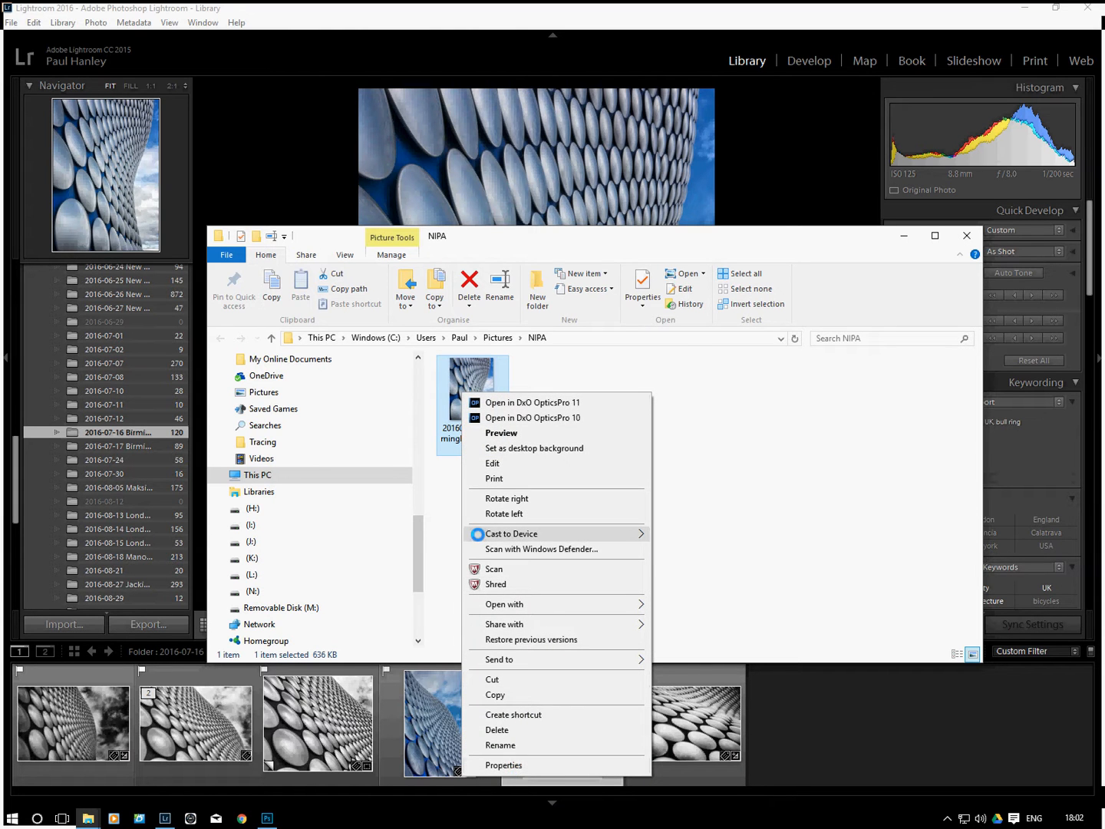
pyautogui.click(520, 765)
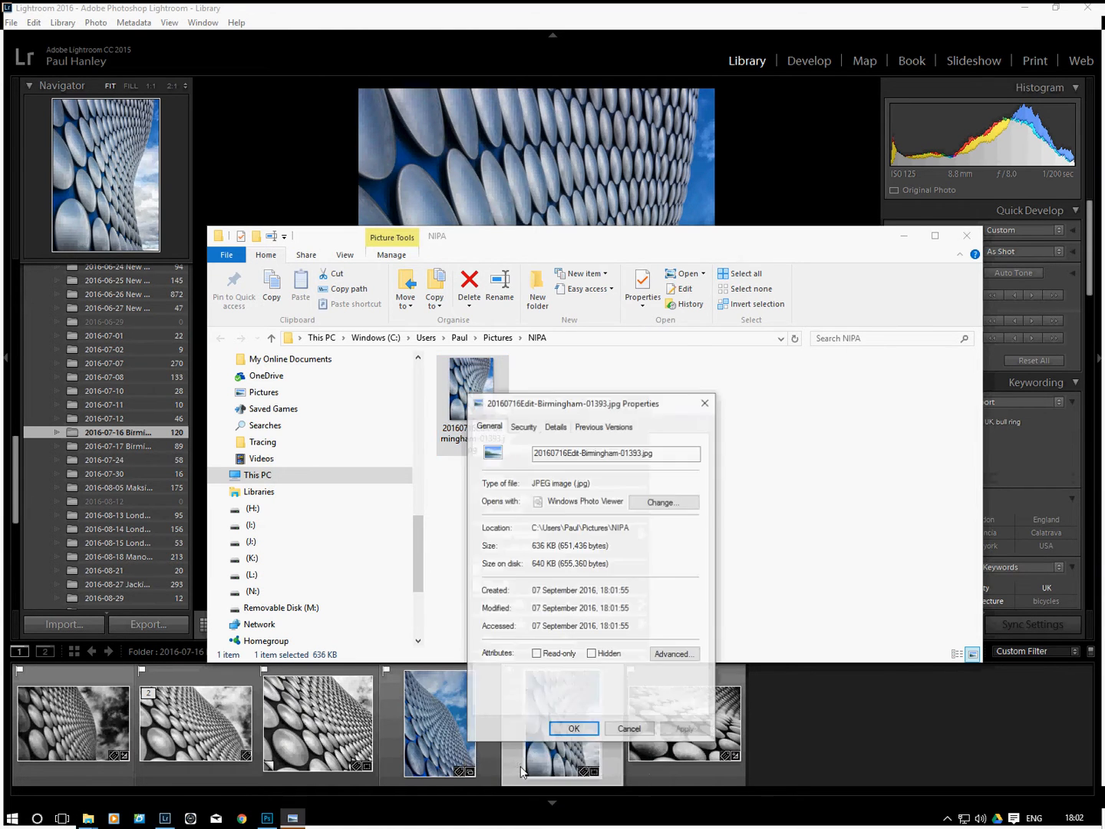
pyautogui.click(556, 425)
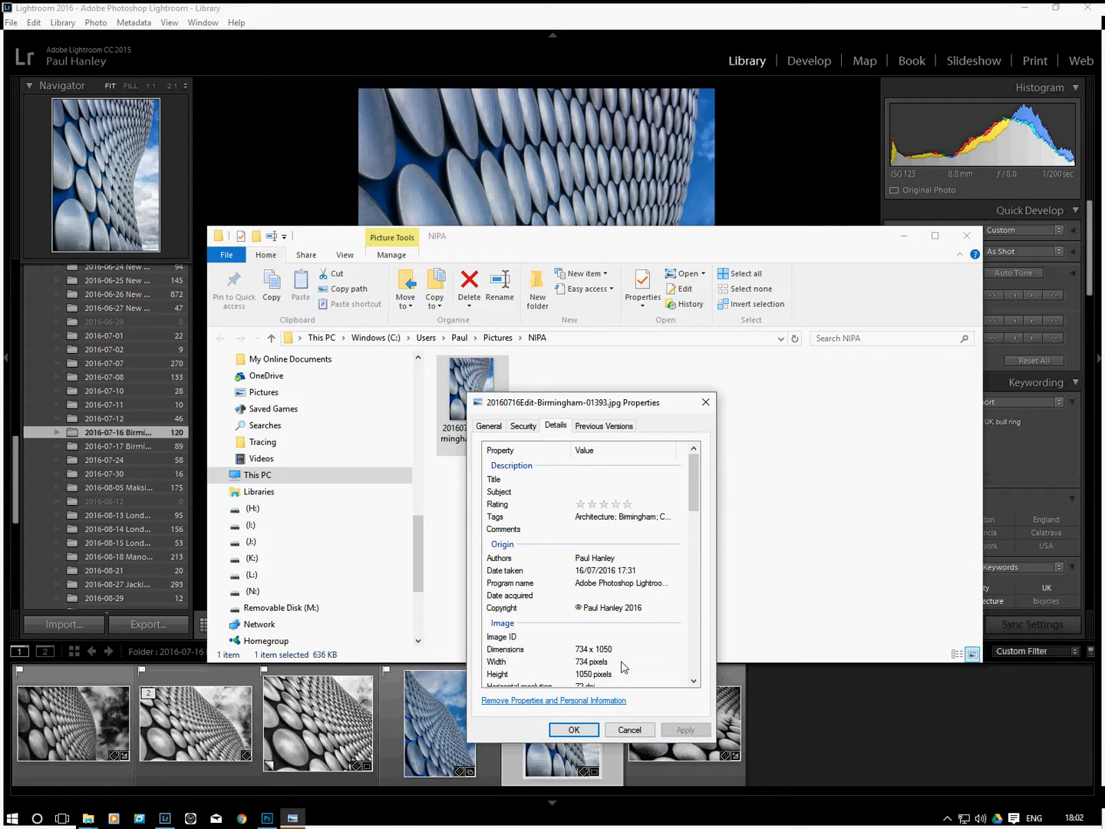
pyautogui.click(574, 729)
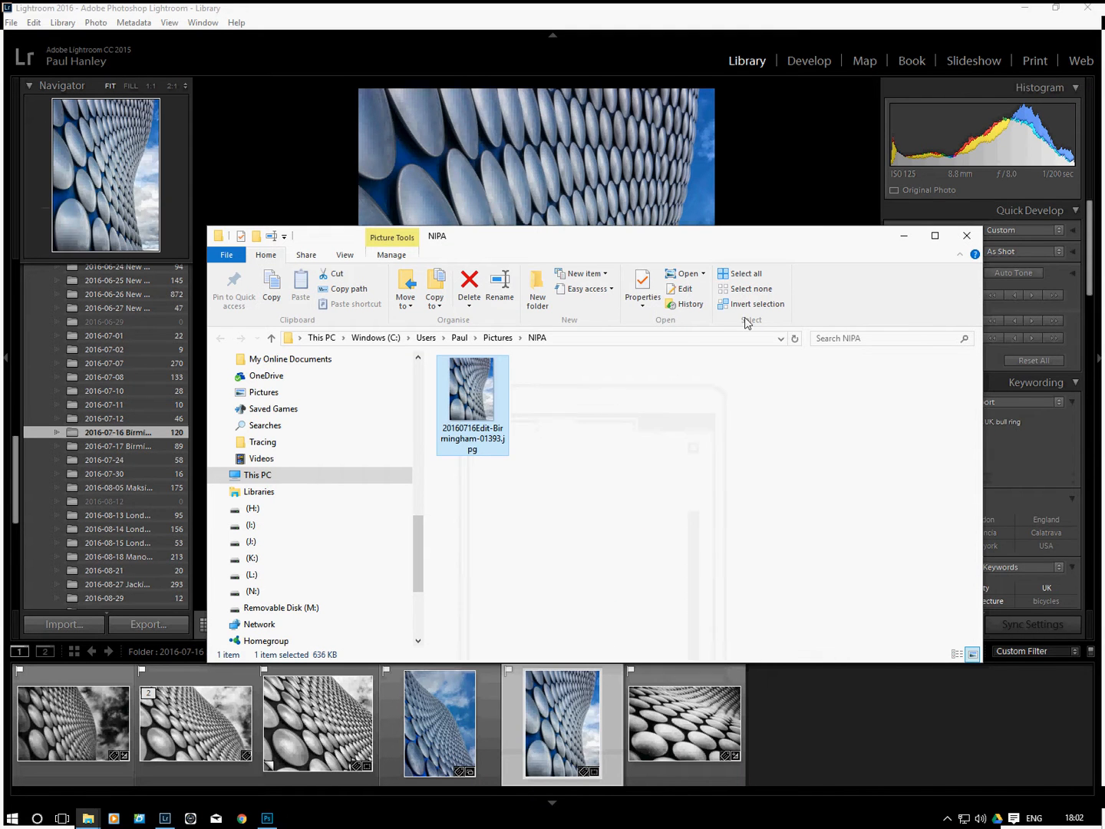
pyautogui.click(969, 236)
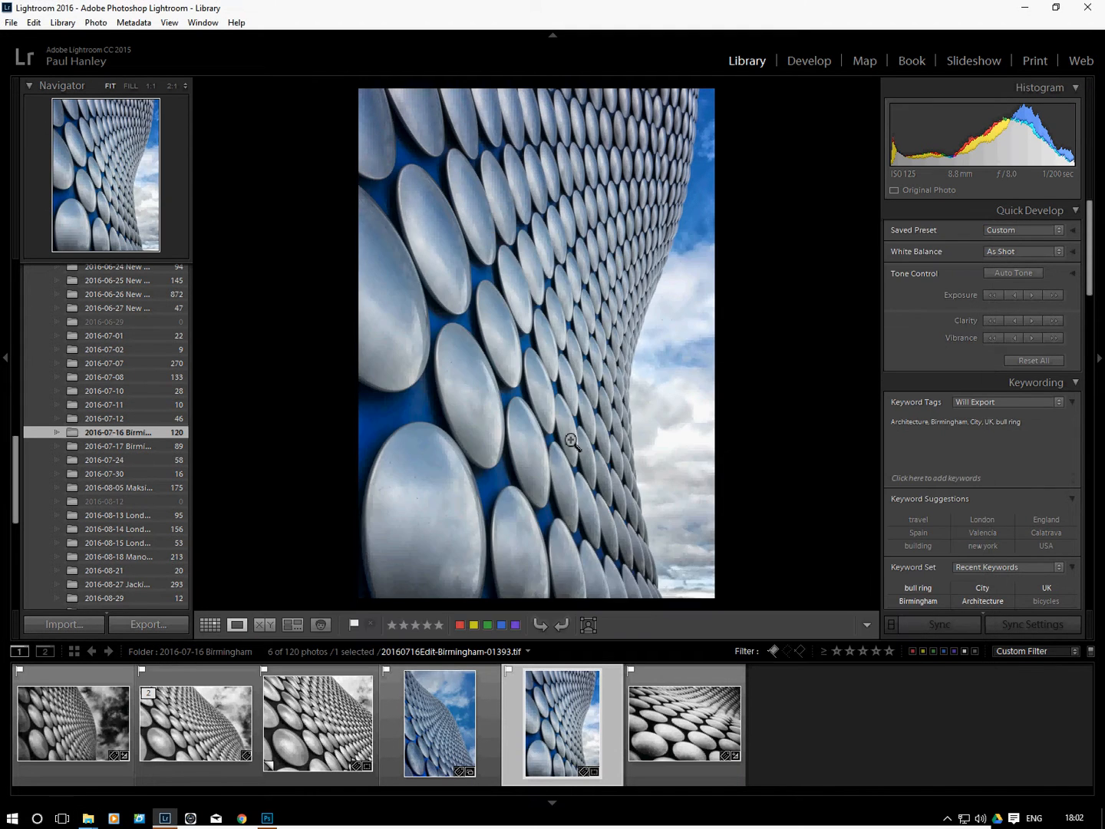
# Export the sixth photo, the black-and-white landscape-format shot, using the NIPA Landscape preset
pyautogui.click(679, 726)
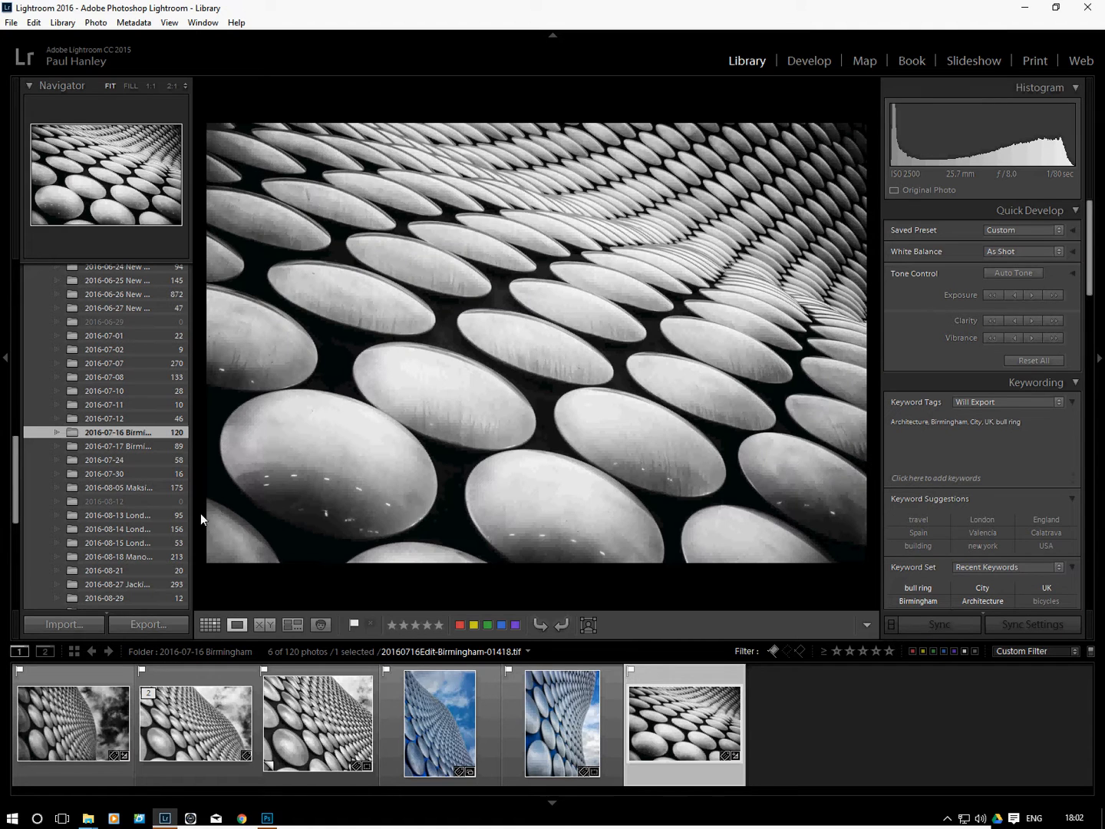
pyautogui.click(141, 623)
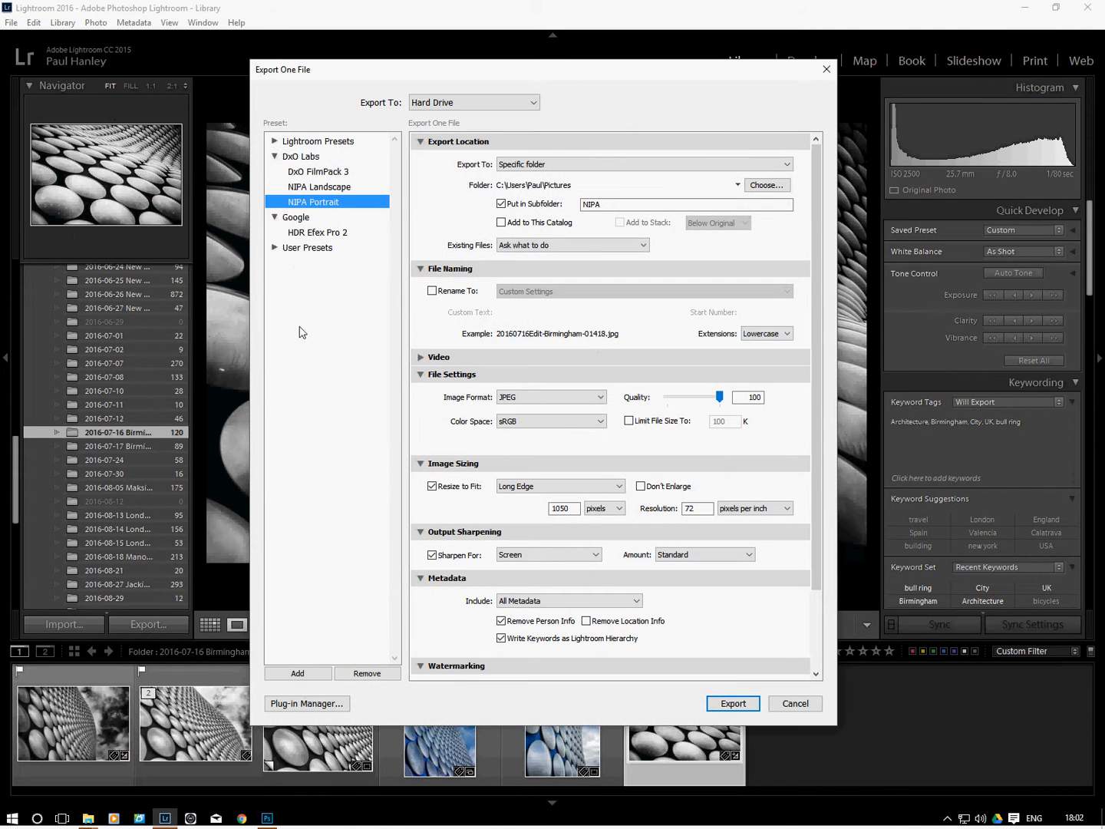
pyautogui.click(328, 188)
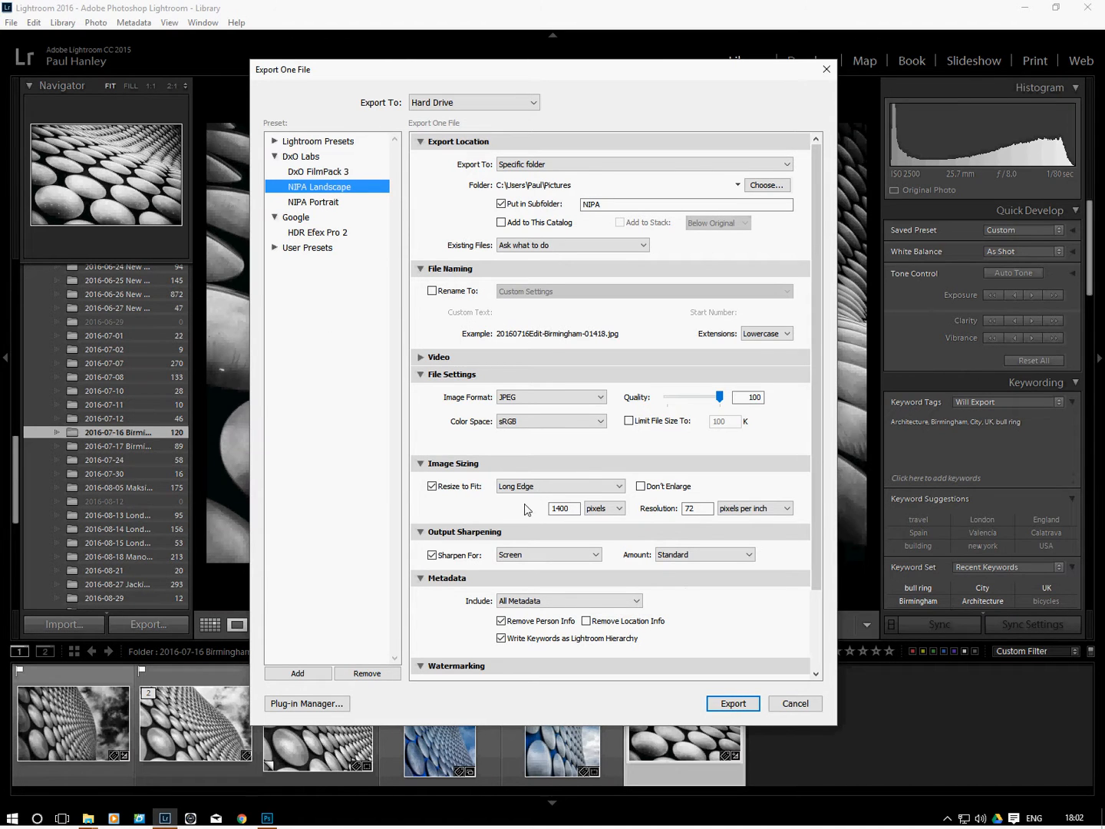
pyautogui.click(560, 509)
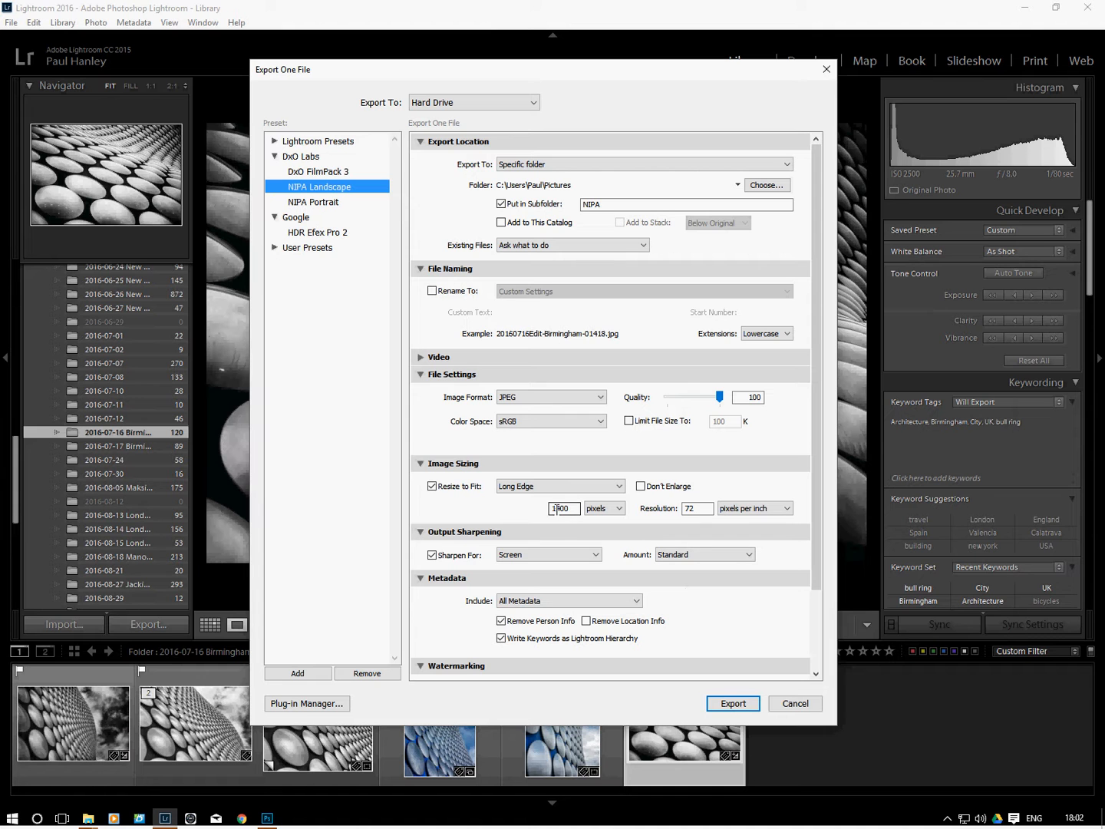
pyautogui.click(742, 706)
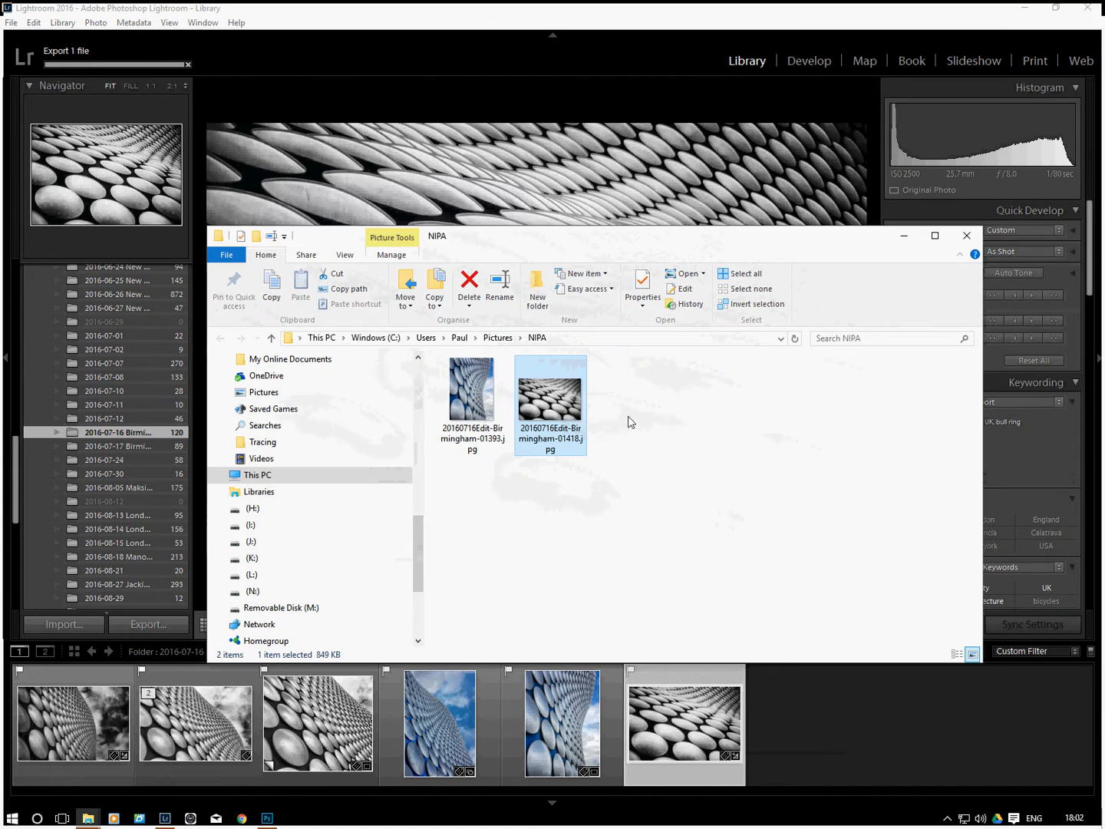
# Check the image dimensions in the file properties of the exported 20160716Edit-Birmingham-01418.jpg
pyautogui.moveTo(544, 407)
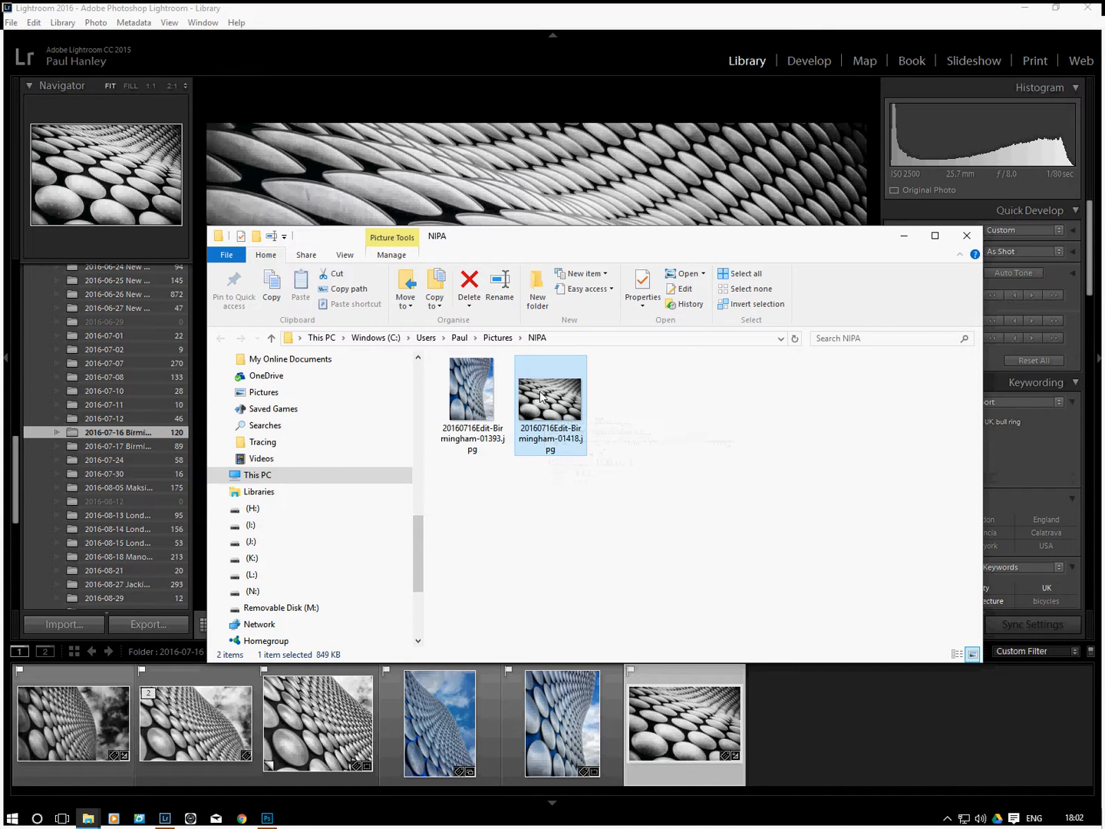
pyautogui.rightClick(546, 402)
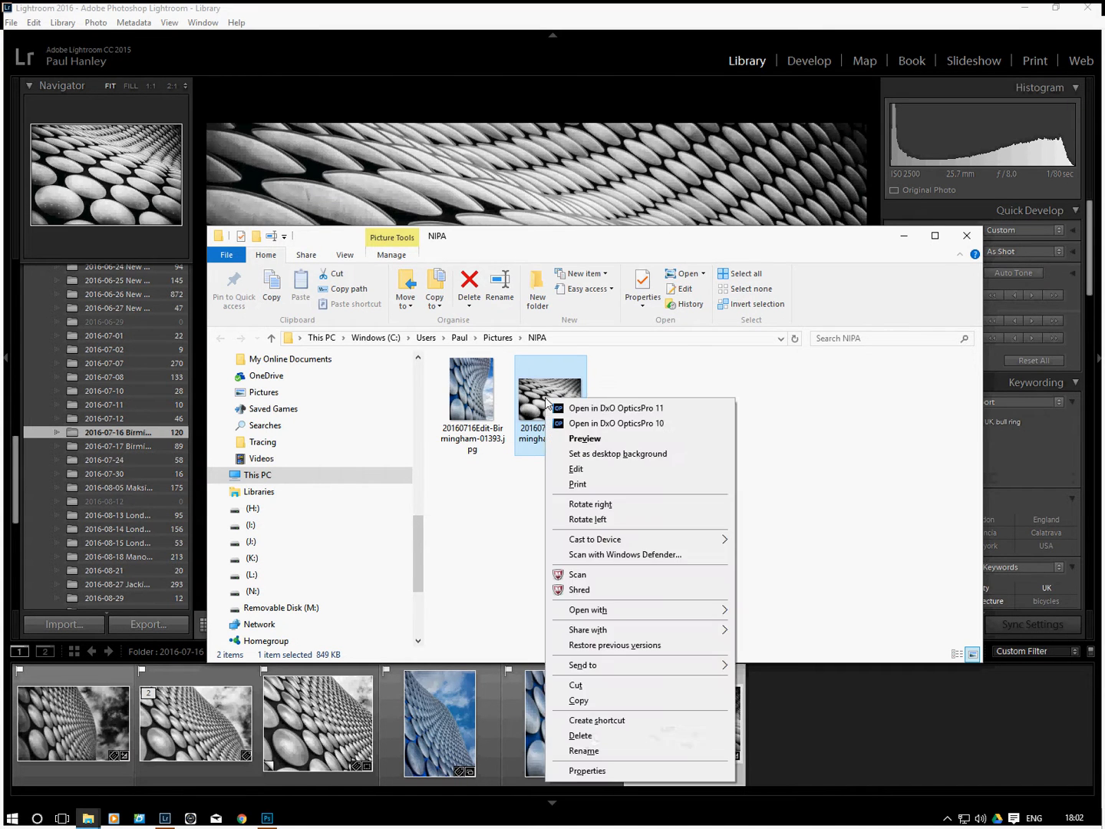
pyautogui.click(611, 772)
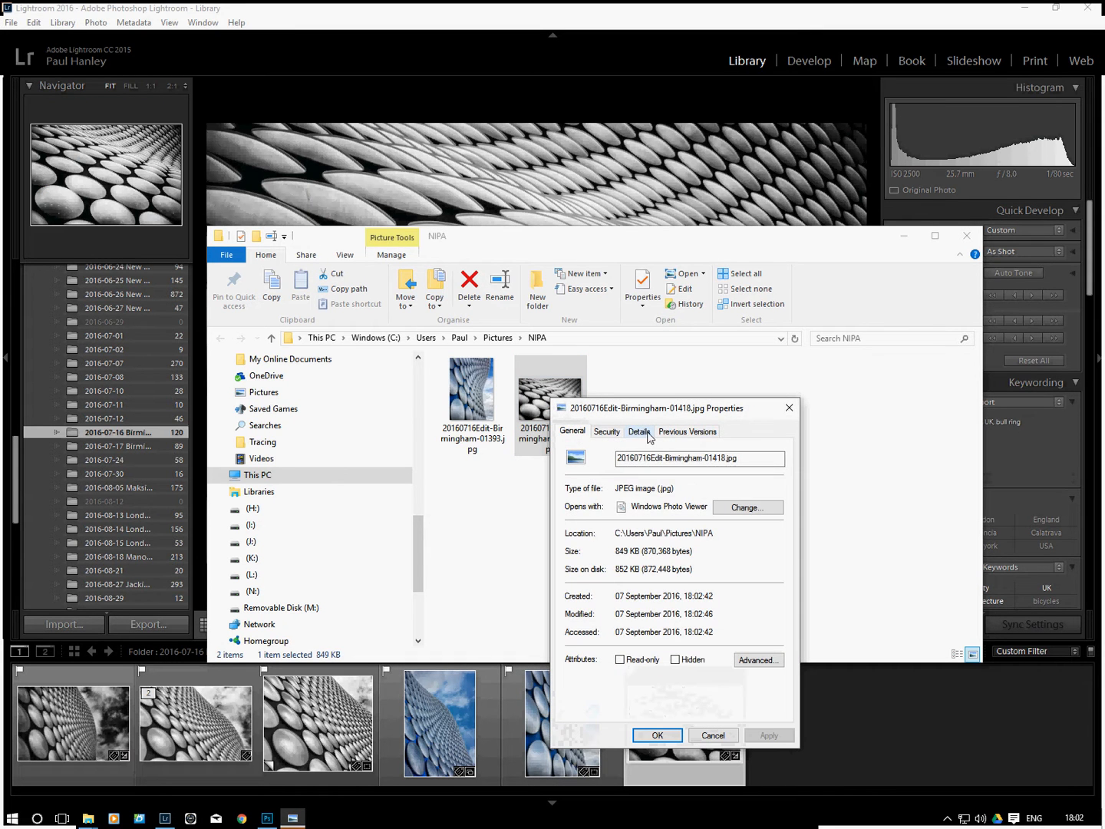
pyautogui.click(639, 432)
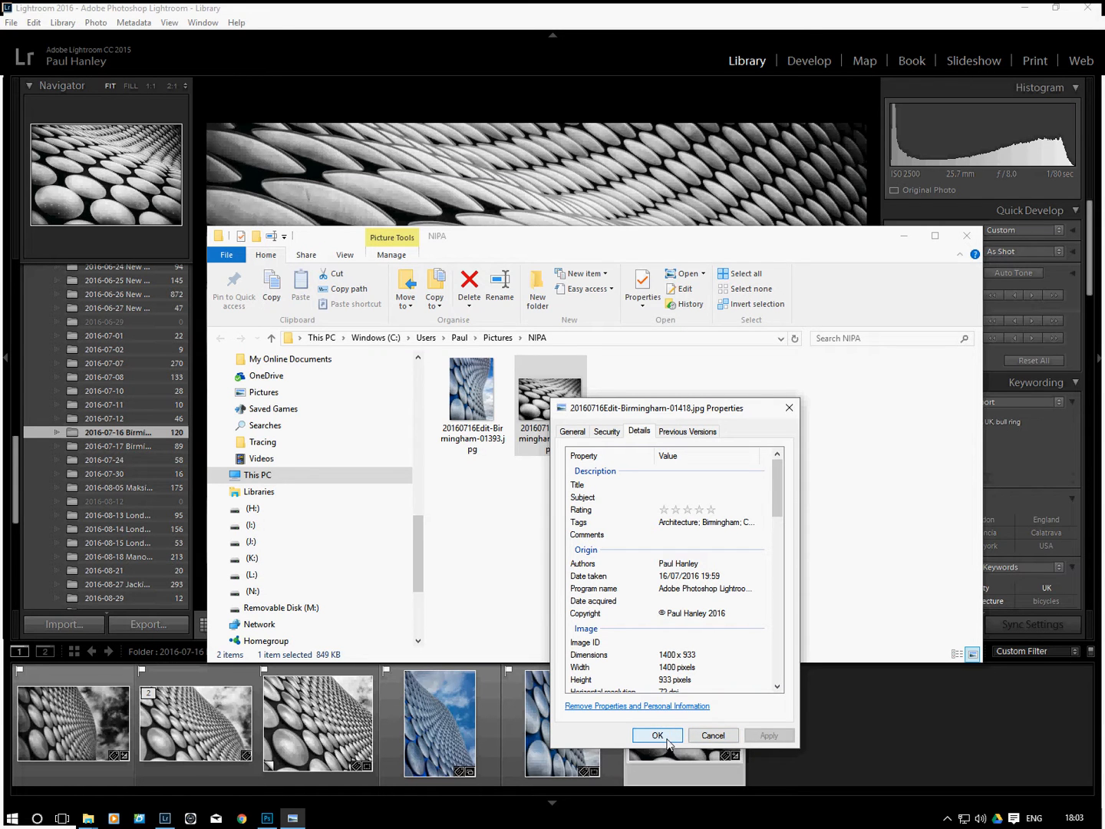
pyautogui.click(713, 736)
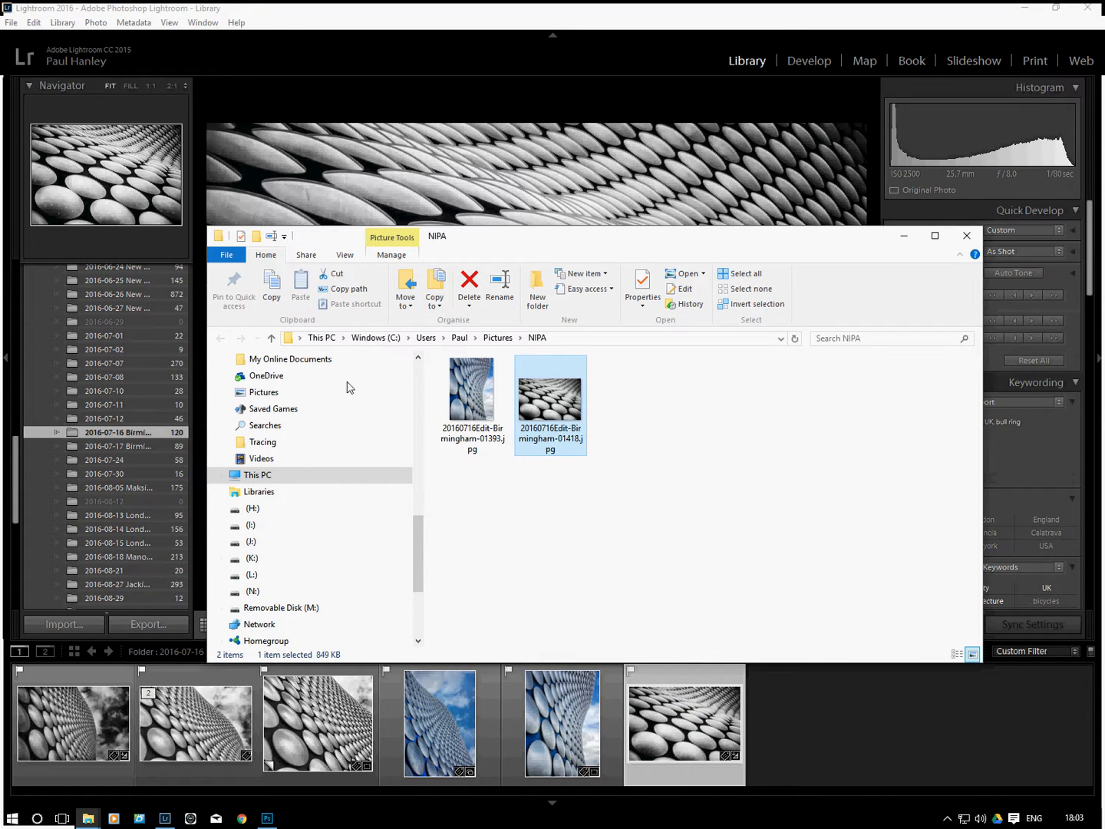
# View the exported 20160716Edit-Birmingham-01393.jpg in the photo viewer, then close the viewer and the NIPA folder
pyautogui.click(463, 396)
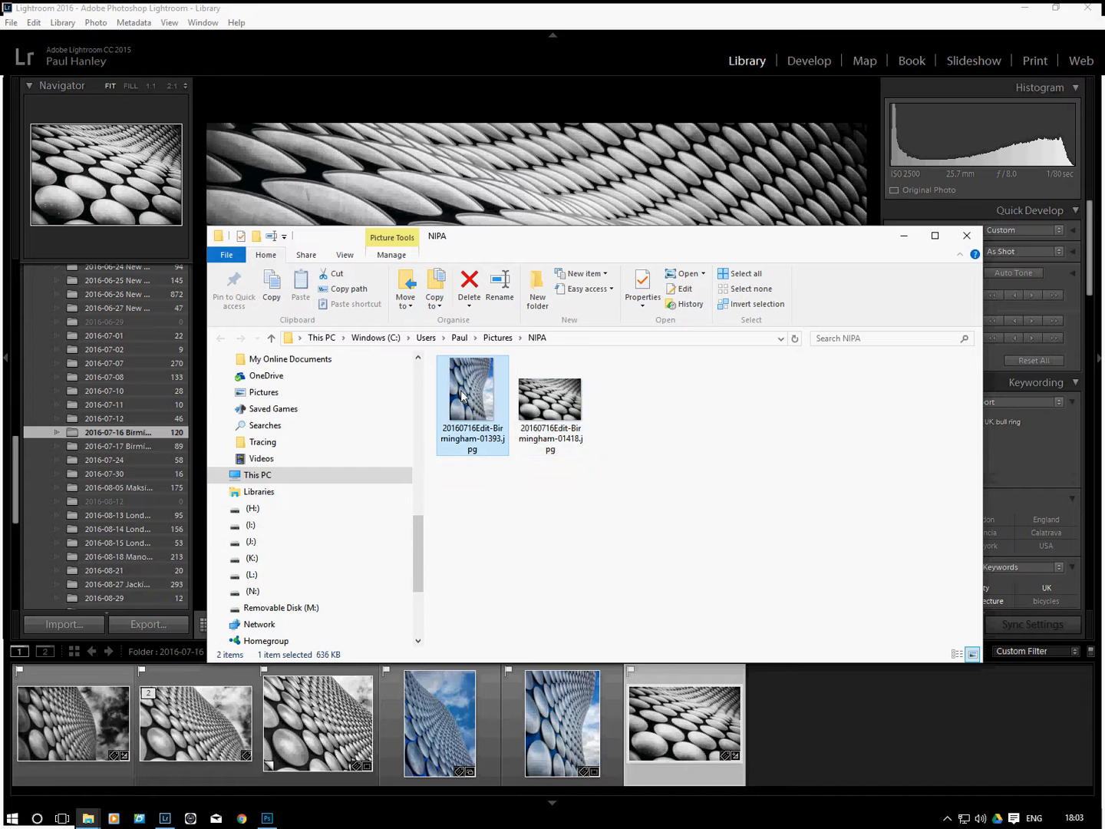
pyautogui.doubleClick(462, 397)
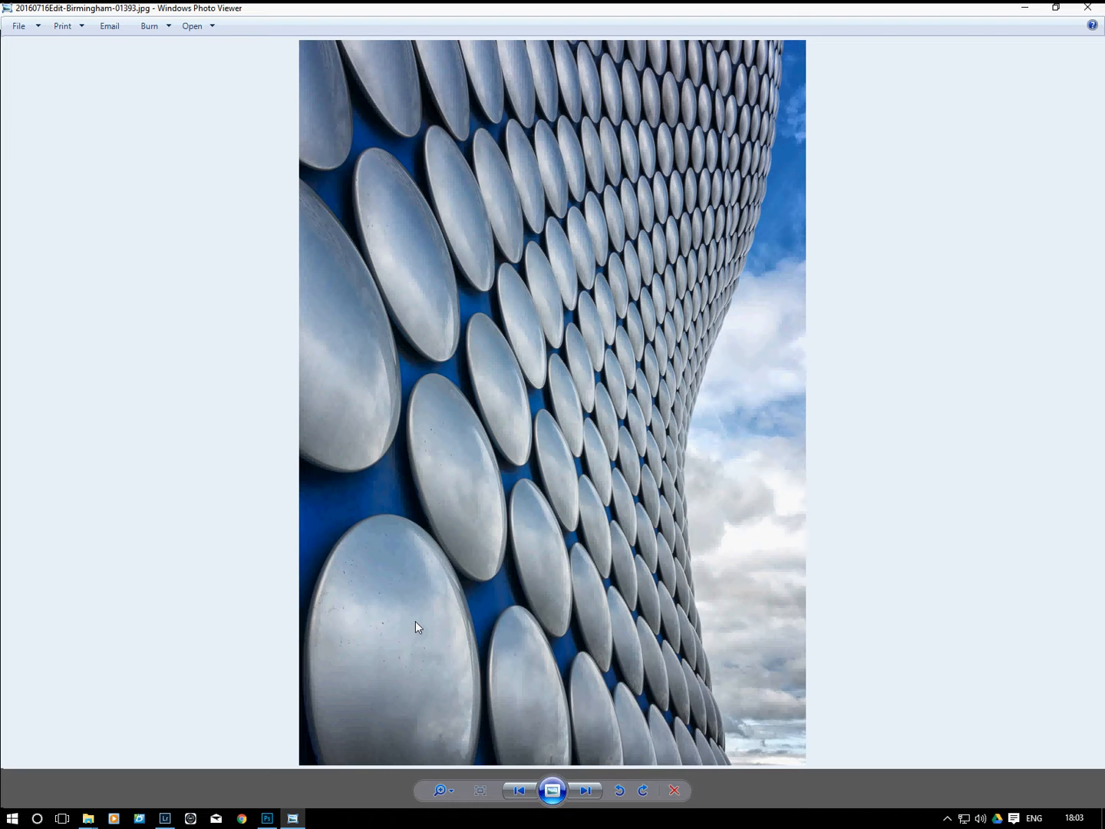
pyautogui.click(1090, 10)
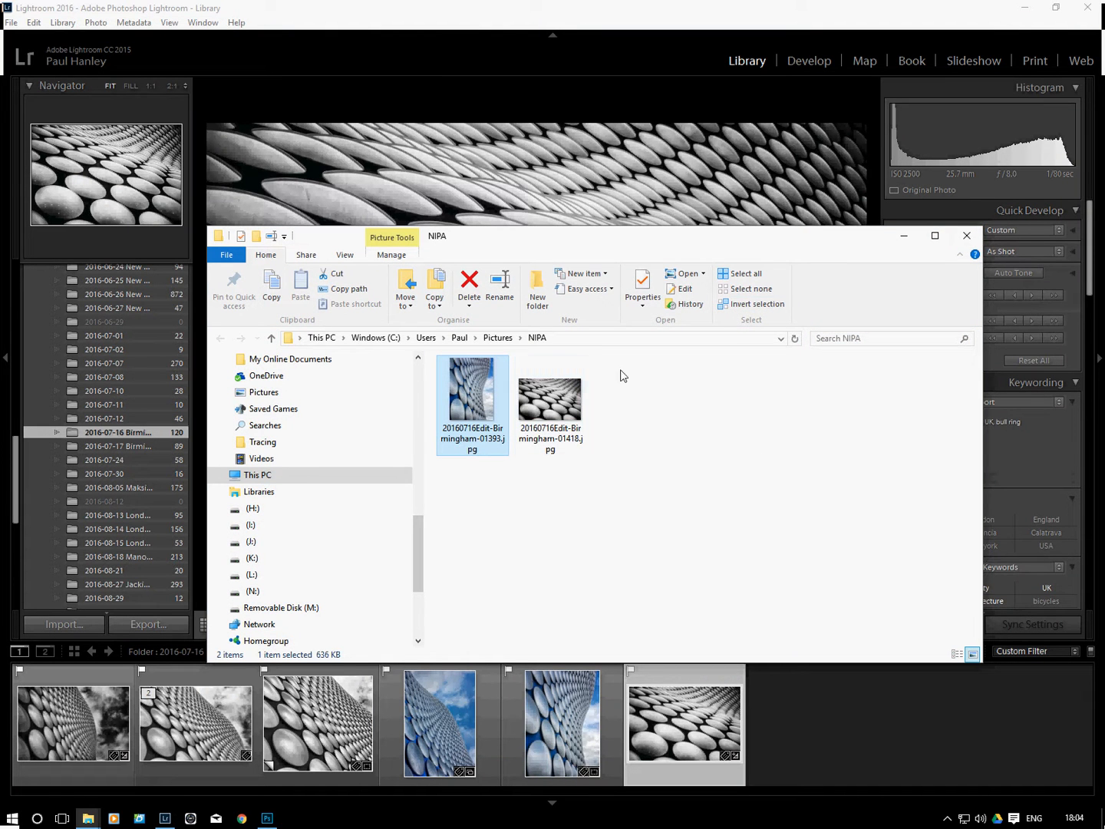
pyautogui.click(968, 239)
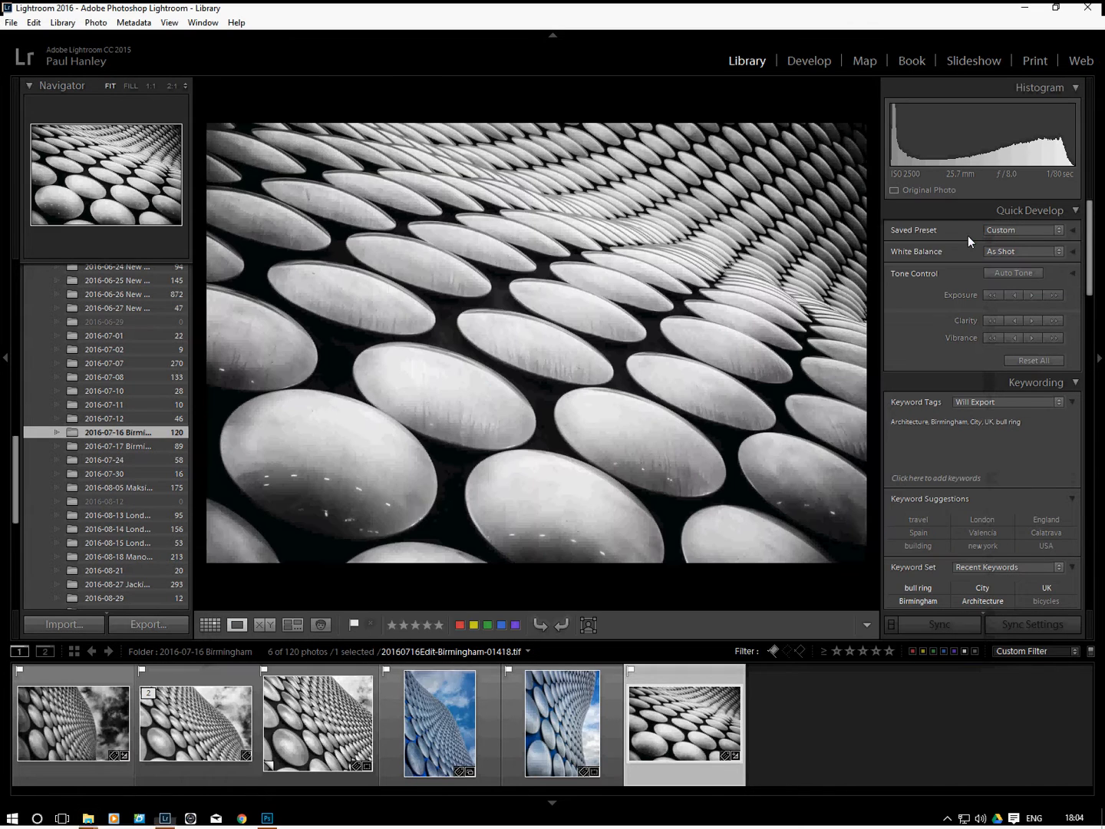
# Export the third photo, the nearly square black-and-white building shot, with the NIPA Landscape preset
pyautogui.click(325, 725)
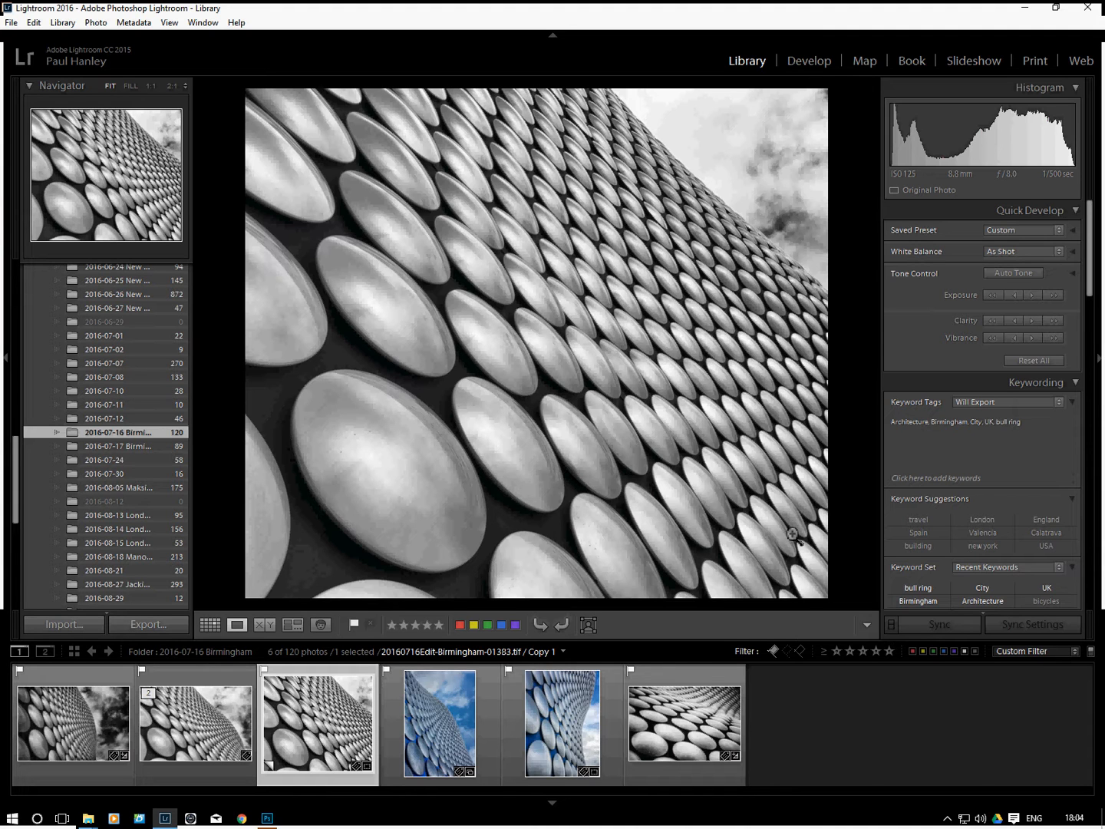
pyautogui.rightClick(521, 338)
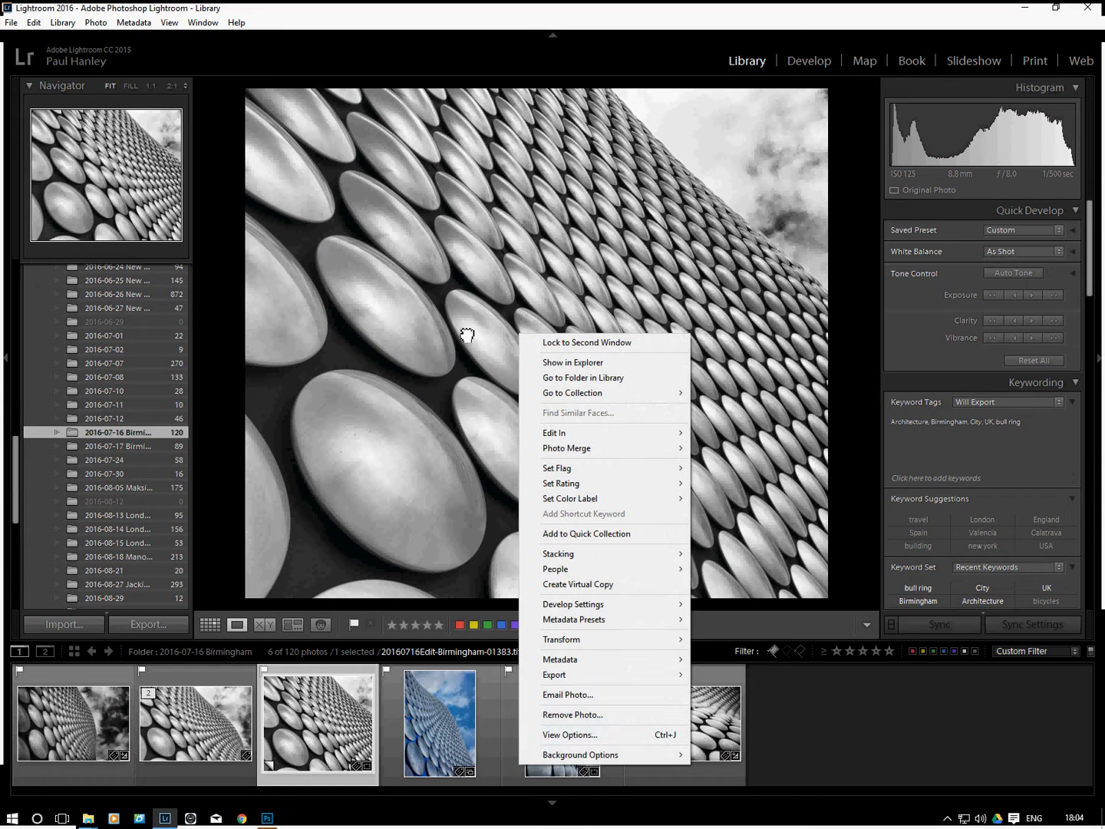
pyautogui.click(329, 442)
pyautogui.click(329, 442)
pyautogui.click(146, 625)
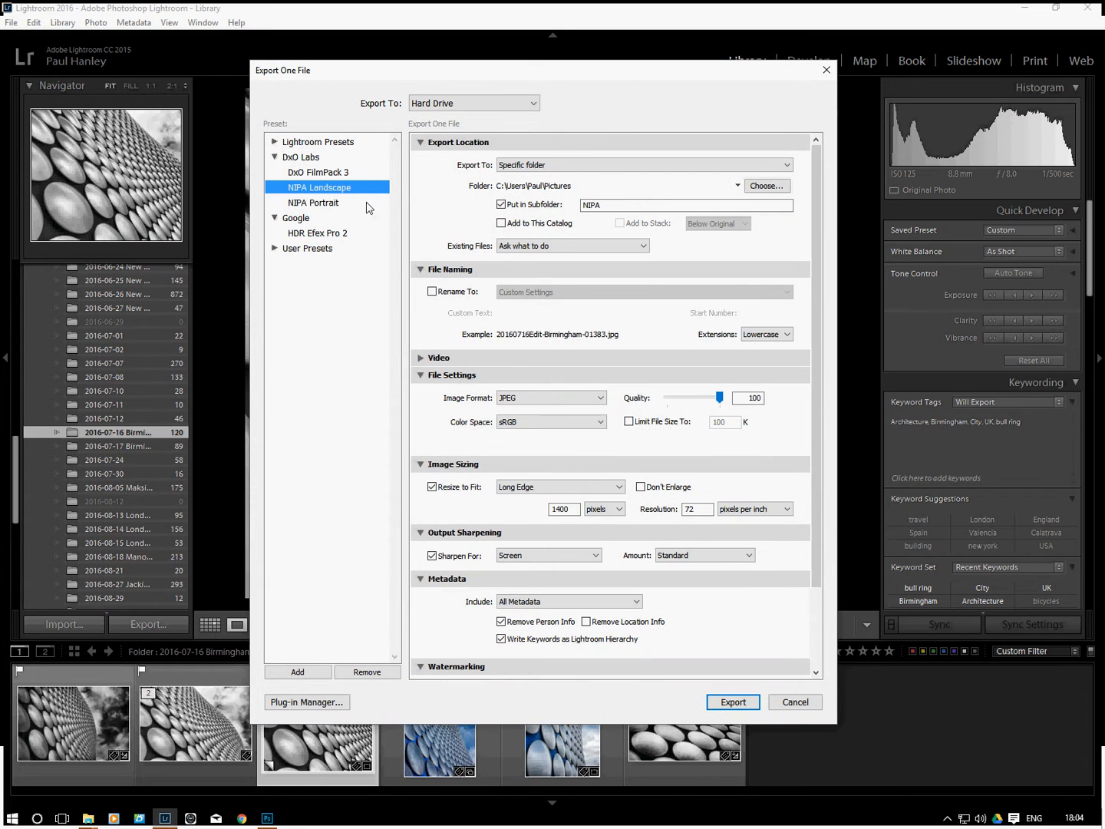
pyautogui.click(744, 705)
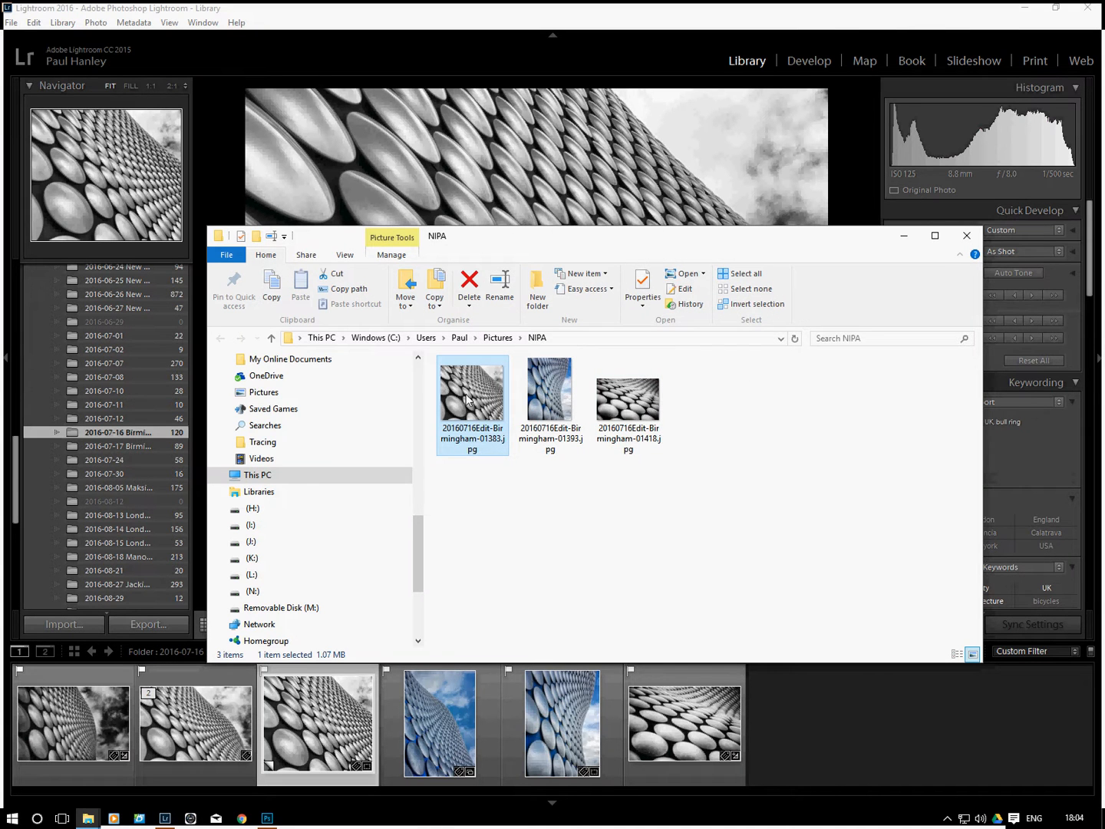
# Check the dimensions and resolution in the file properties of the exported 20160716Edit-Birmingham-01383.jpg, then close the NIPA folder
pyautogui.rightClick(480, 399)
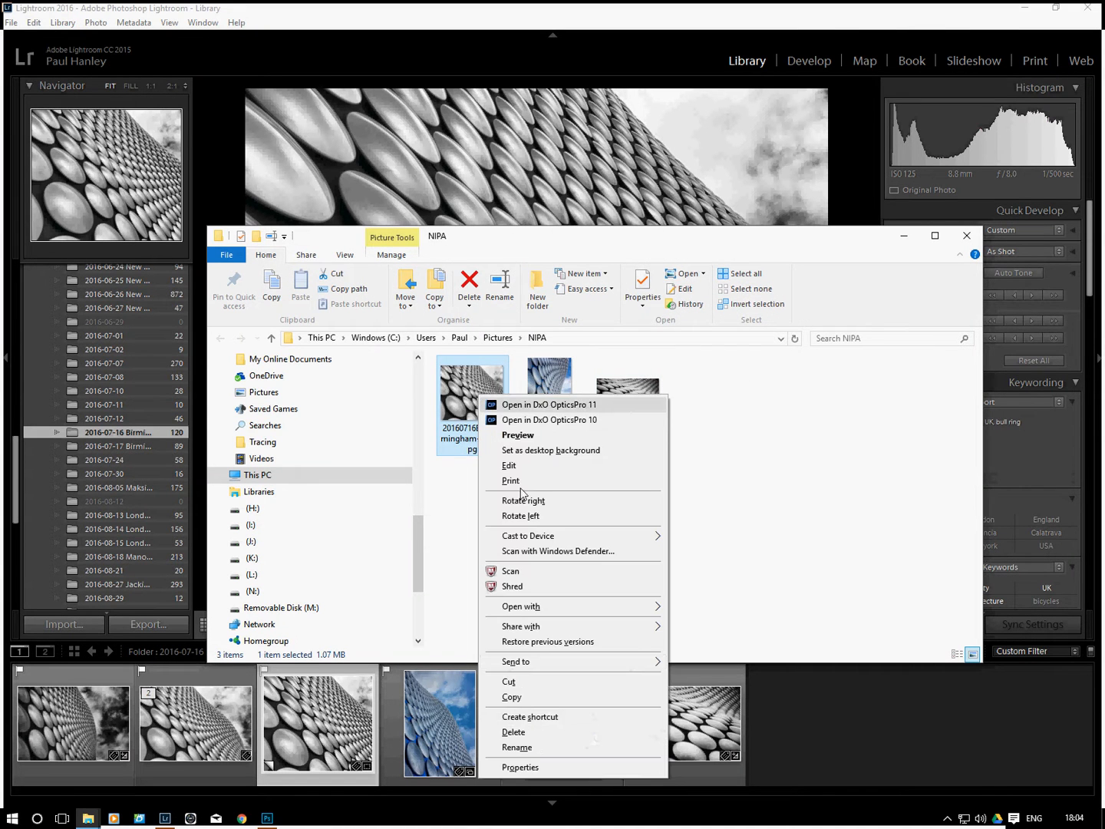
pyautogui.click(547, 764)
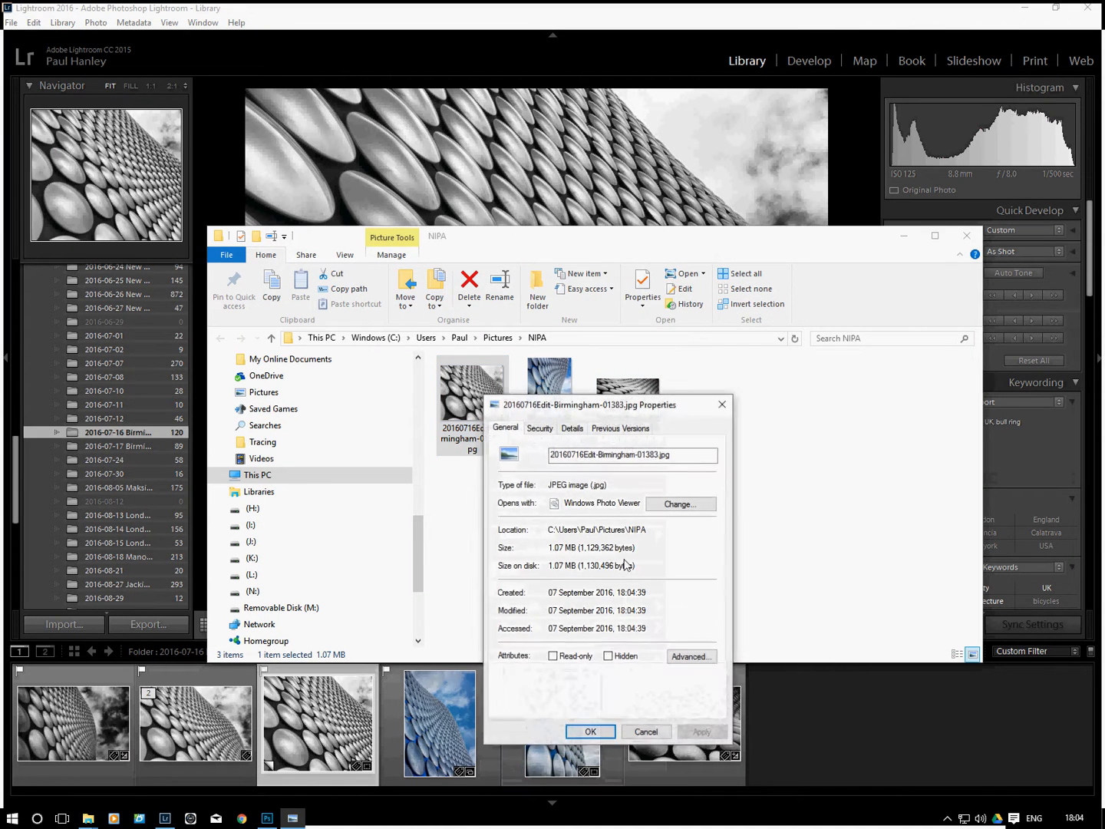
pyautogui.click(574, 428)
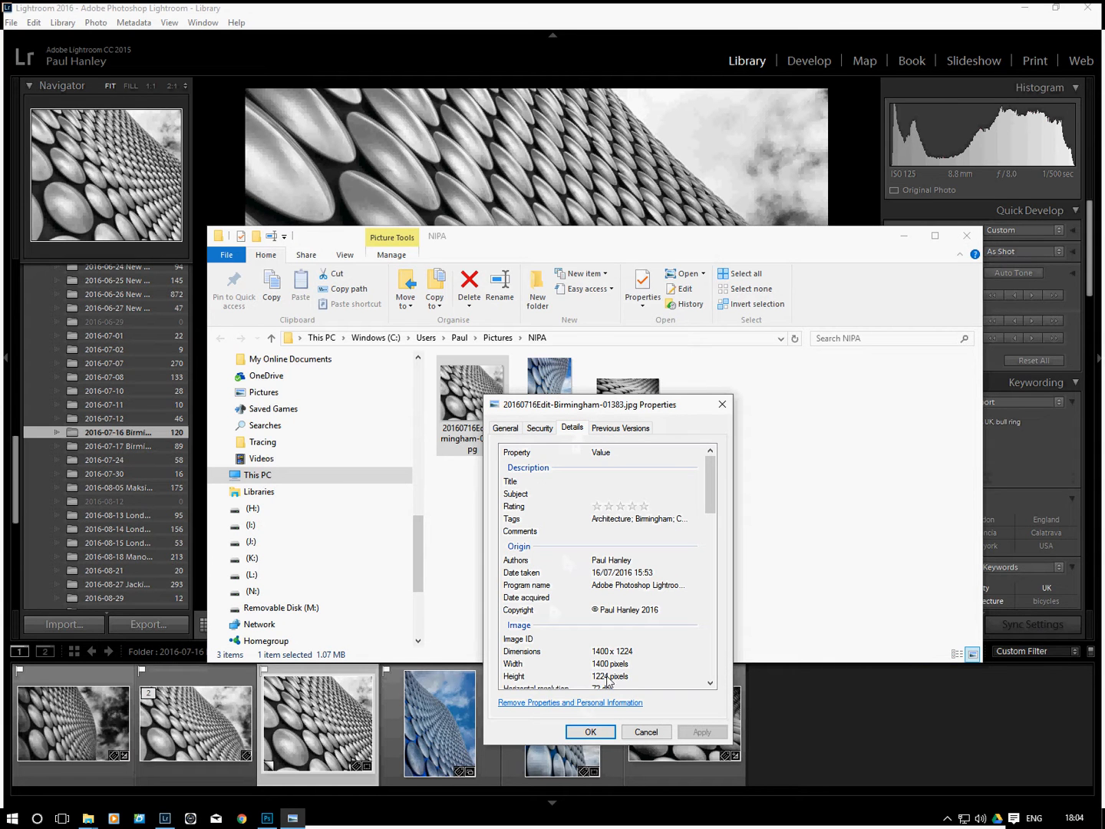
pyautogui.scroll(-4, 707, 510)
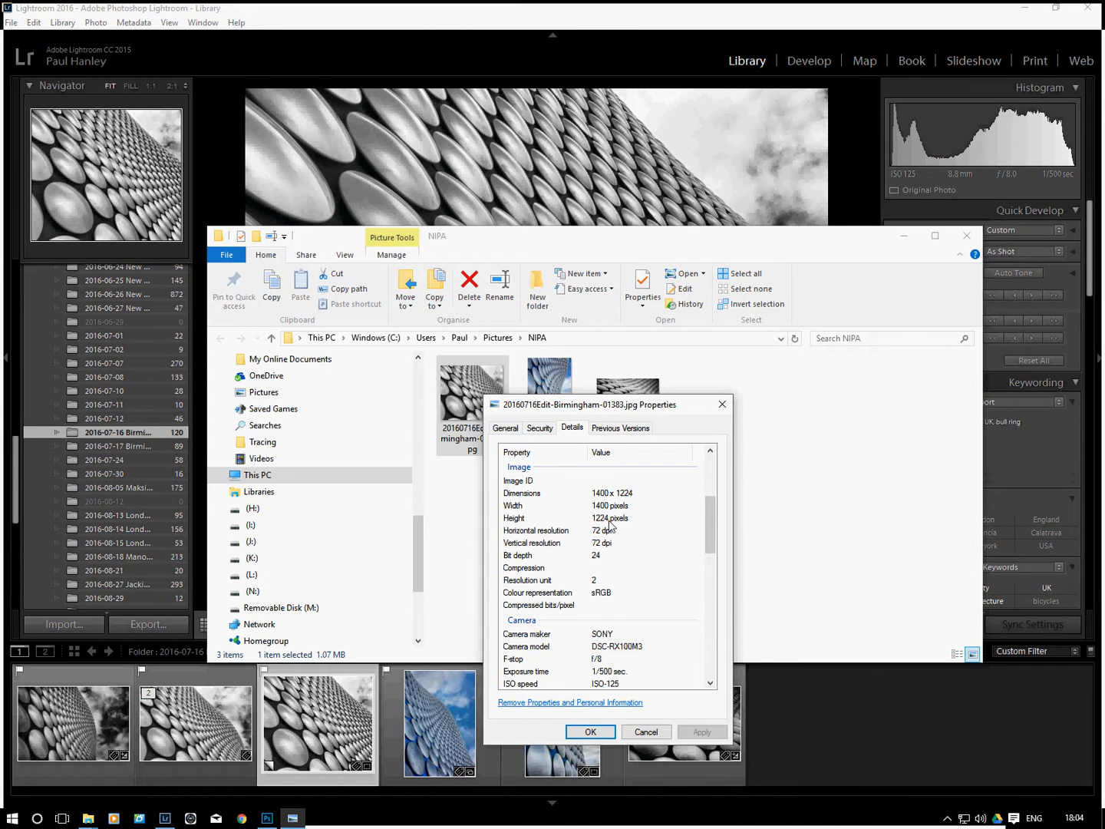
pyautogui.click(649, 732)
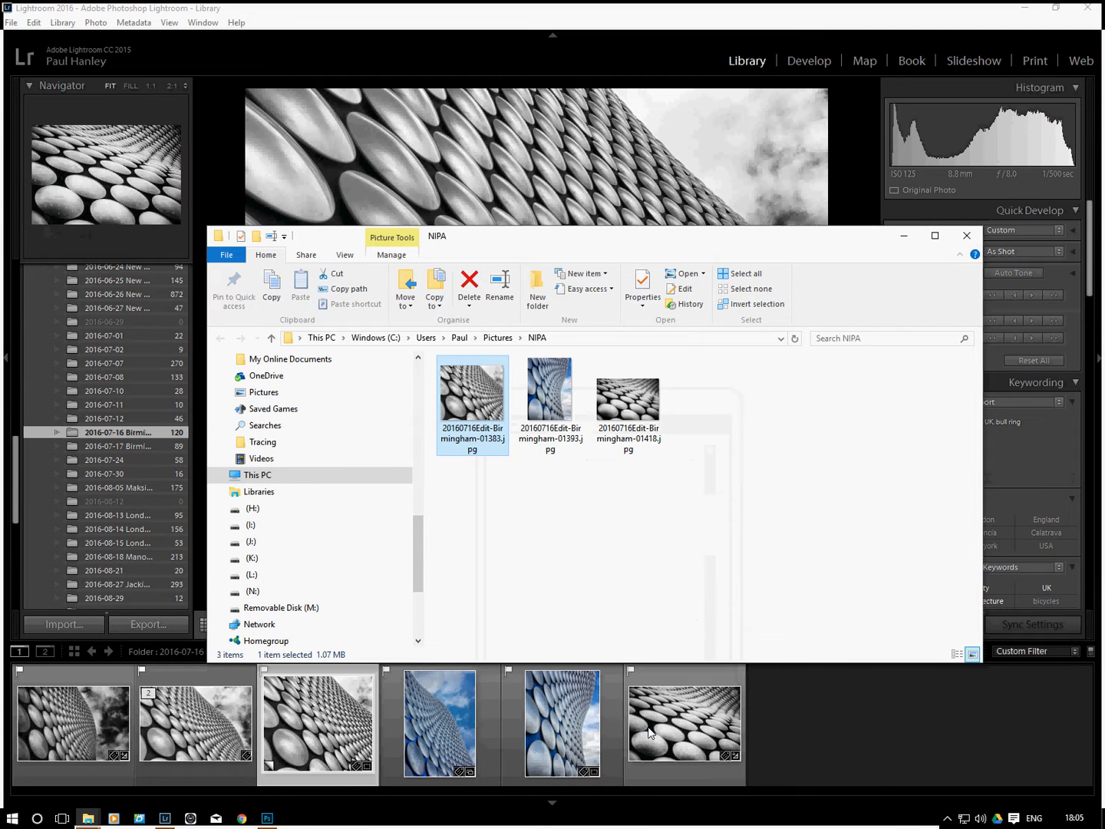
pyautogui.click(966, 239)
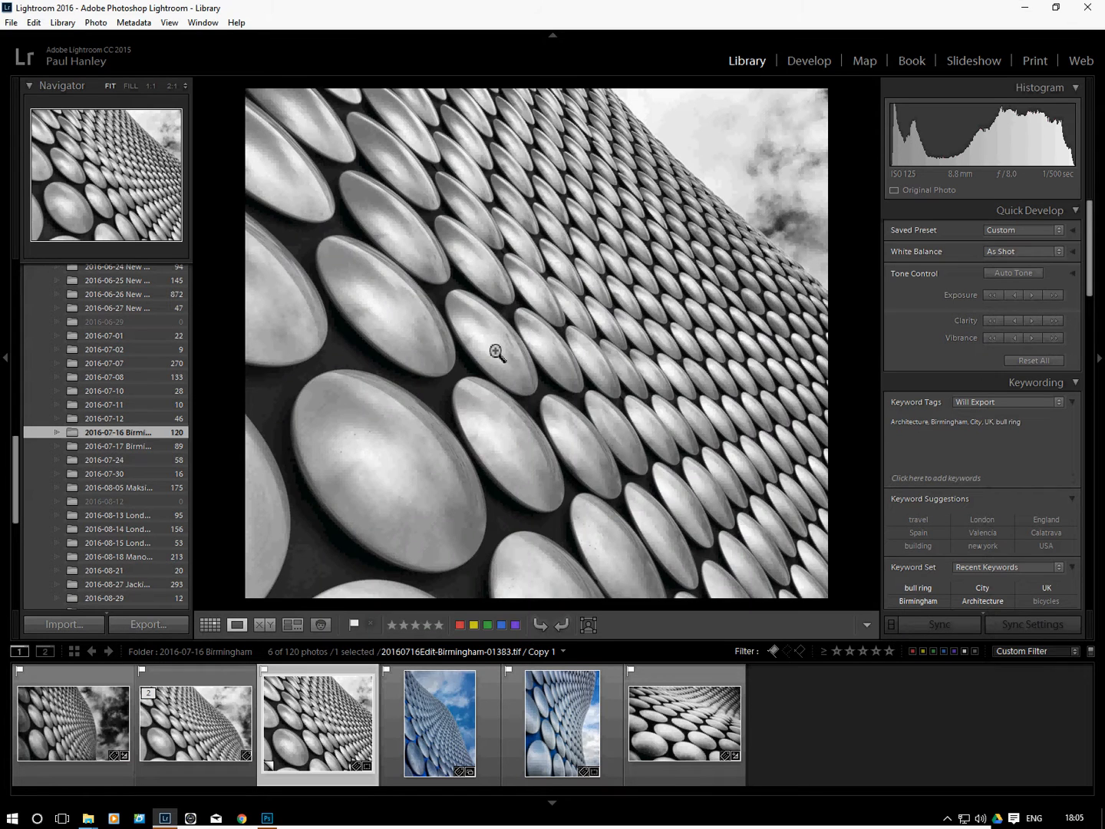
# Load the NIPA Portrait preset in the third photo's export settings and make the resize fit the Short Edge
pyautogui.click(148, 624)
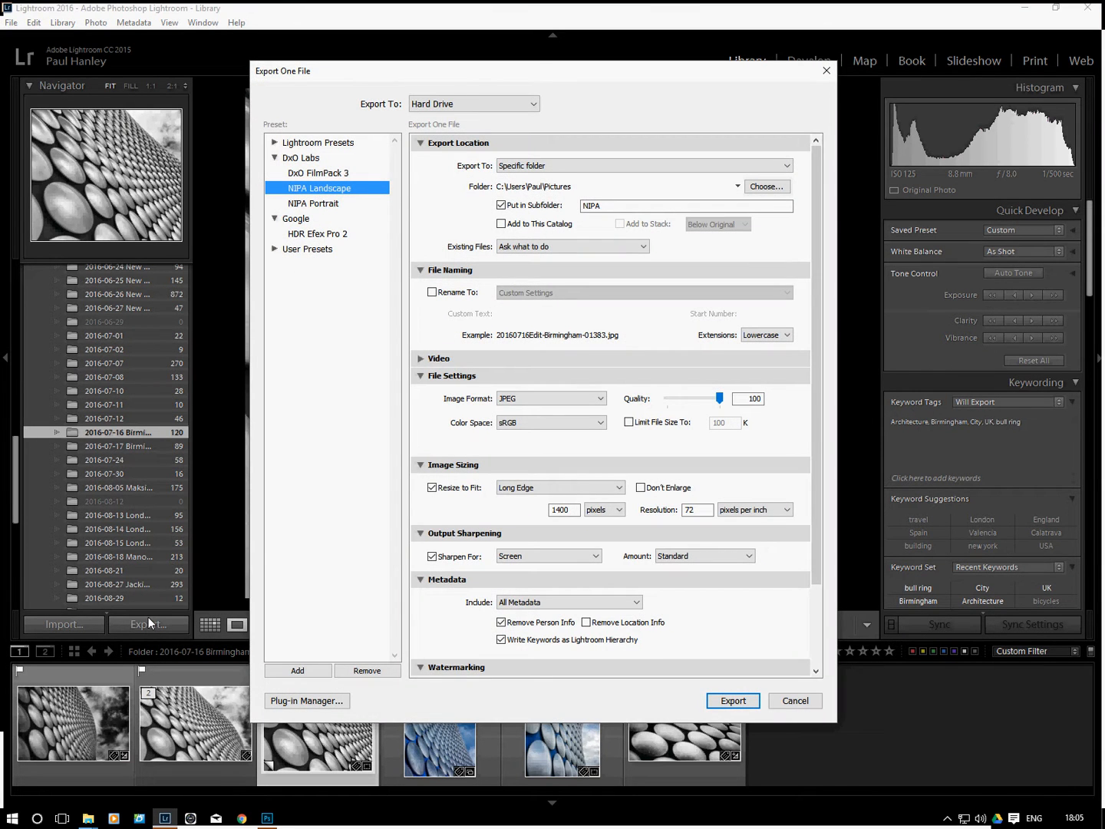
pyautogui.click(324, 204)
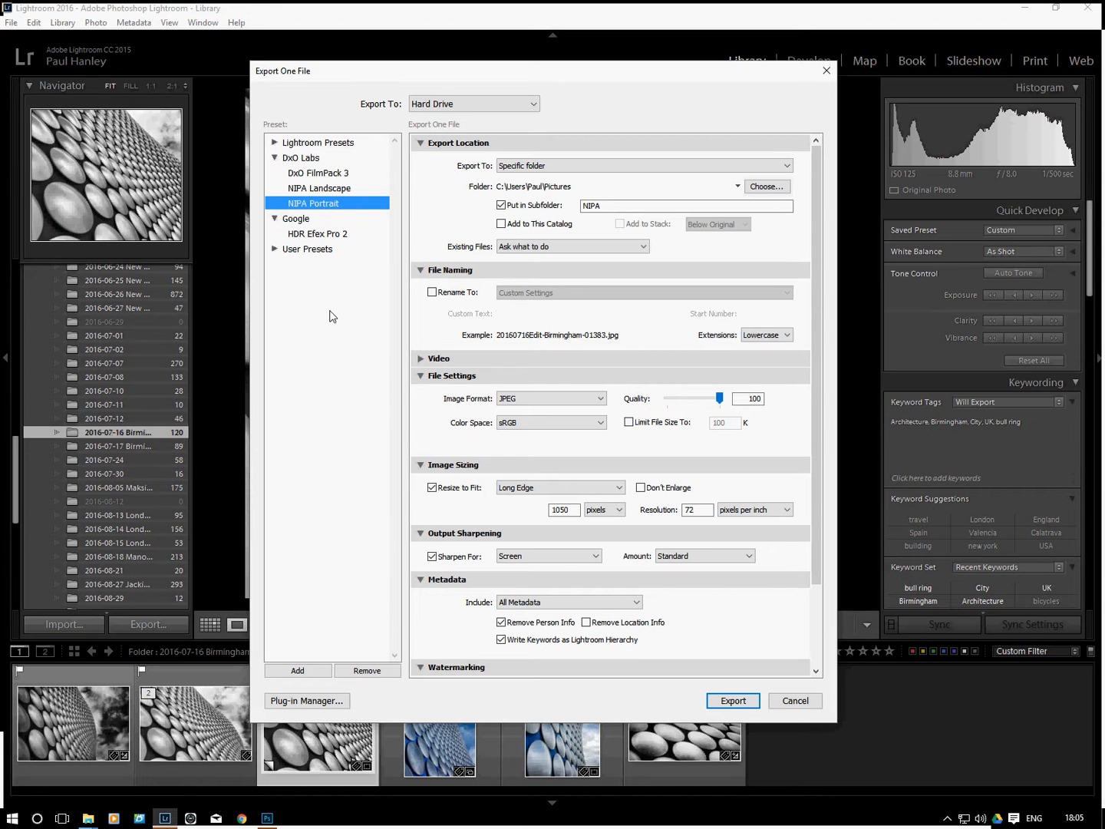
pyautogui.click(546, 487)
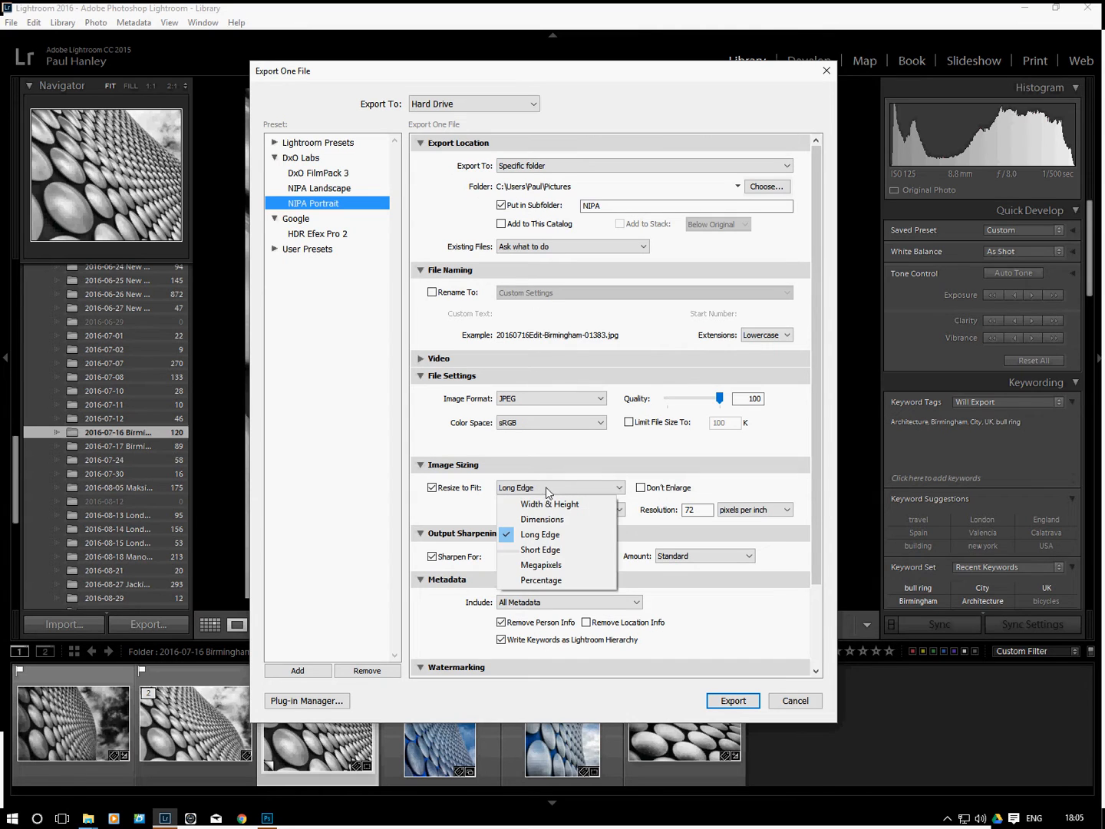
pyautogui.click(556, 551)
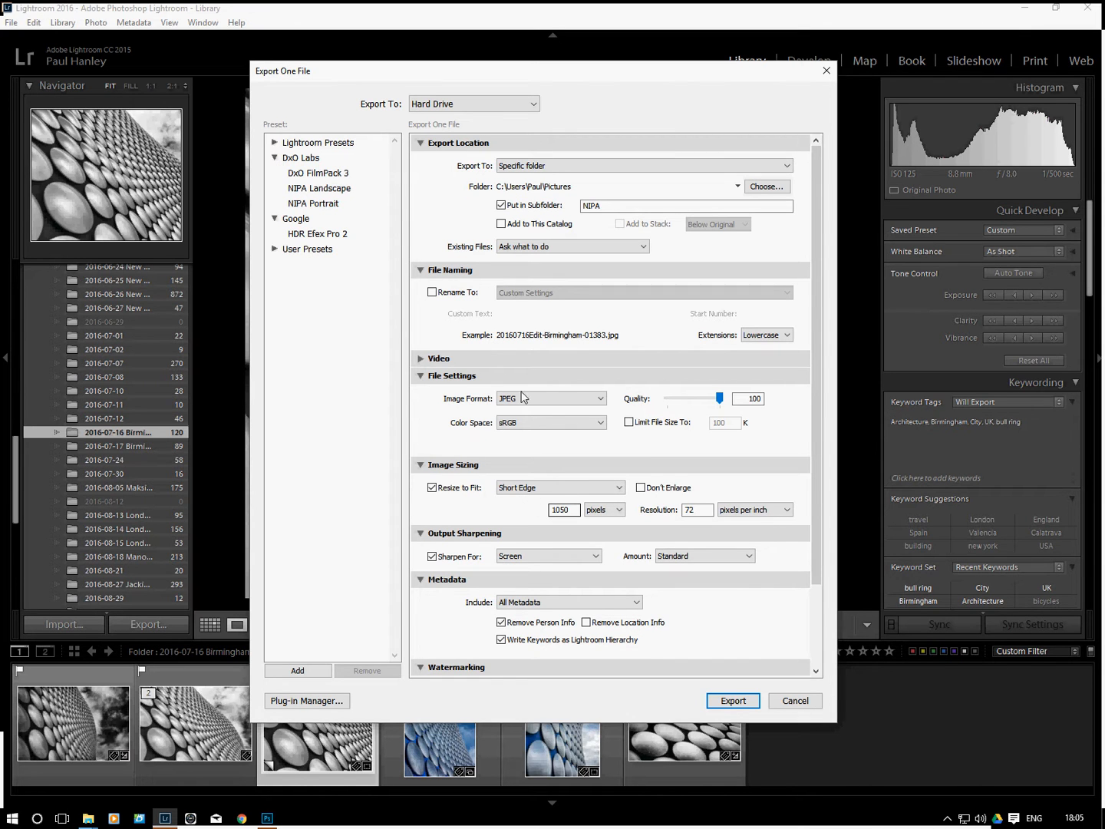
# Save the current short-edge export settings as a new preset named "NIPA squat" in the DxO Labs folder
pyautogui.click(295, 671)
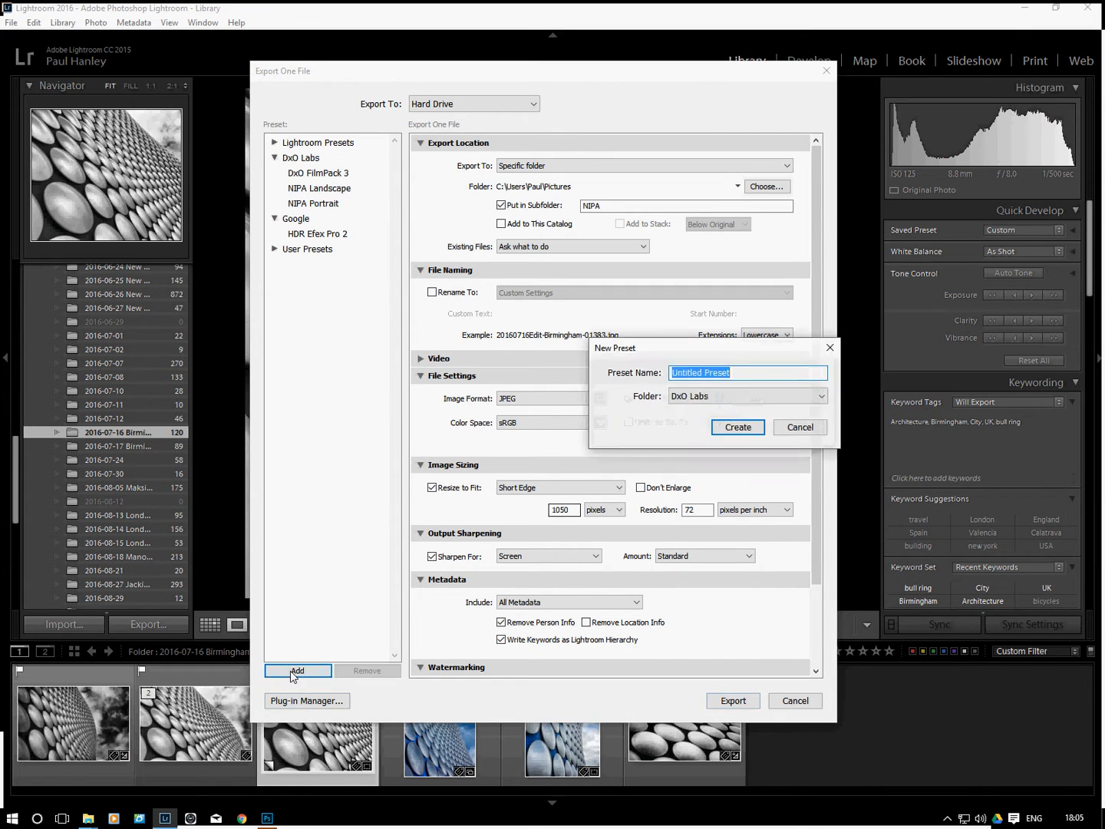
pyautogui.click(745, 373)
pyautogui.doubleClick(746, 373)
pyautogui.press('BackSpace')
pyautogui.press('BackSpace')
pyautogui.press('BackSpace')
pyautogui.press('BackSpace')
pyautogui.press('BackSpace')
pyautogui.press('BackSpace')
pyautogui.press('BackSpace')
pyautogui.press('BackSpace')
pyautogui.press('BackSpace')
pyautogui.press('BackSpace')
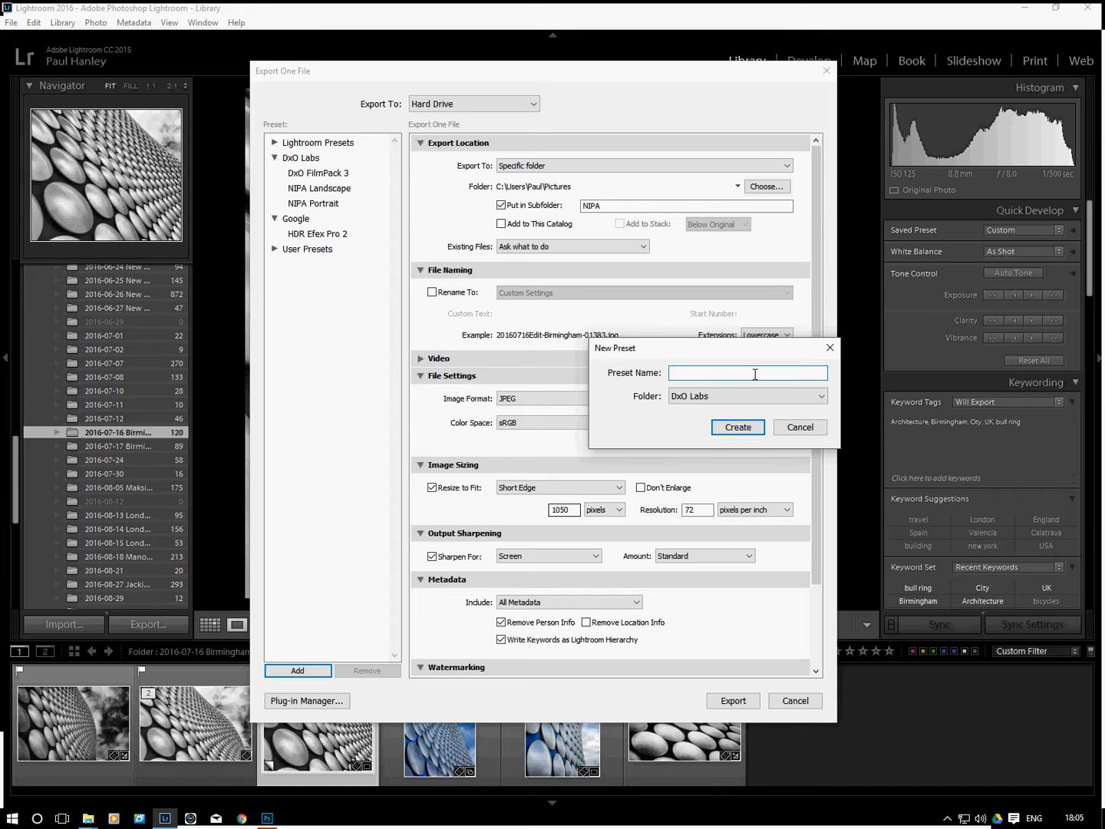
pyautogui.write('NIPA squat')
pyautogui.click(738, 427)
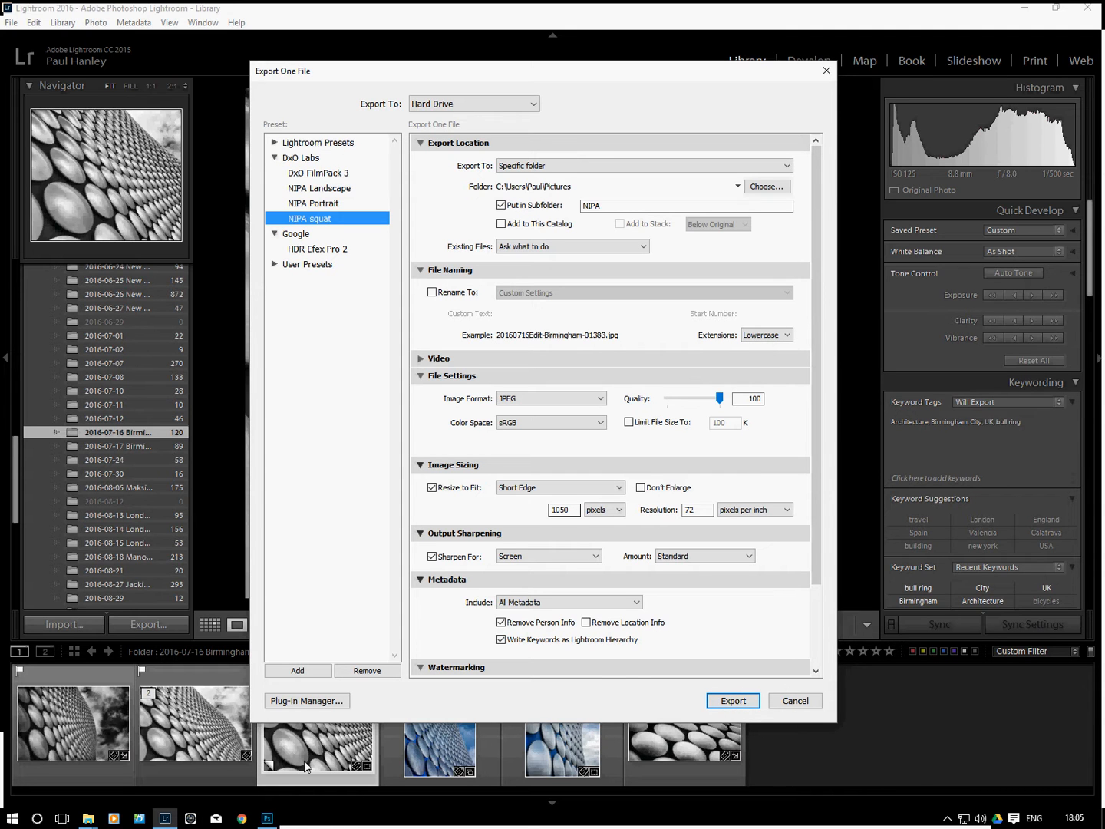
# Export the third photo with the NIPA squat settings, overwriting the existing 20160716Edit-Birmingham-01383.jpg
pyautogui.click(721, 701)
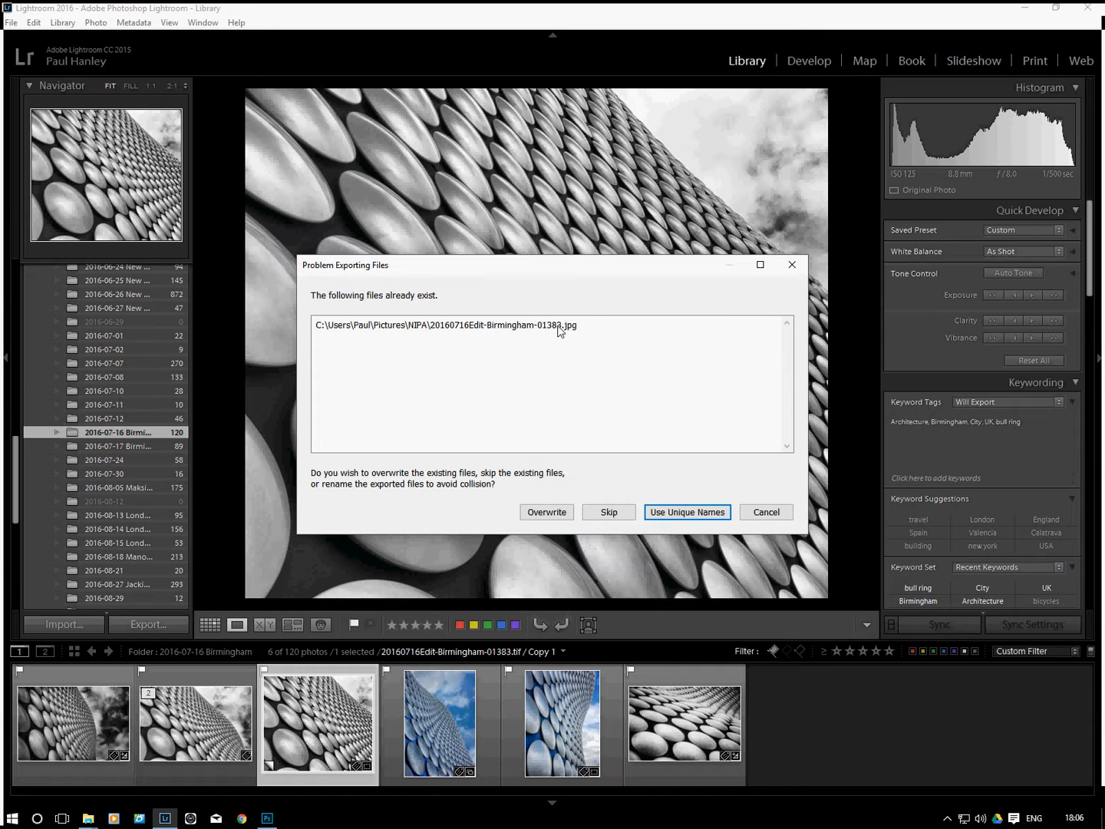
pyautogui.click(547, 514)
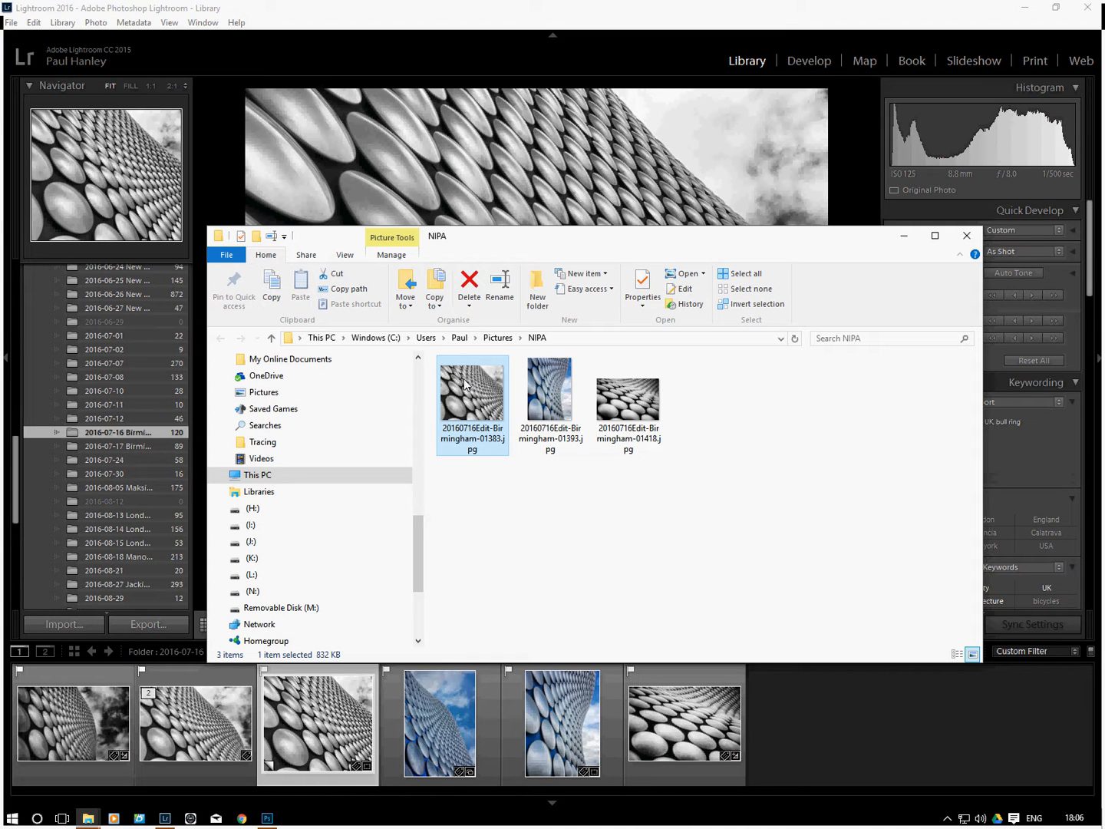
# Check the pixel dimensions and resolution of the re-exported 20160716Edit-Birmingham-01383.jpg in its file properties, and close the NIPA folder
pyautogui.rightClick(465, 401)
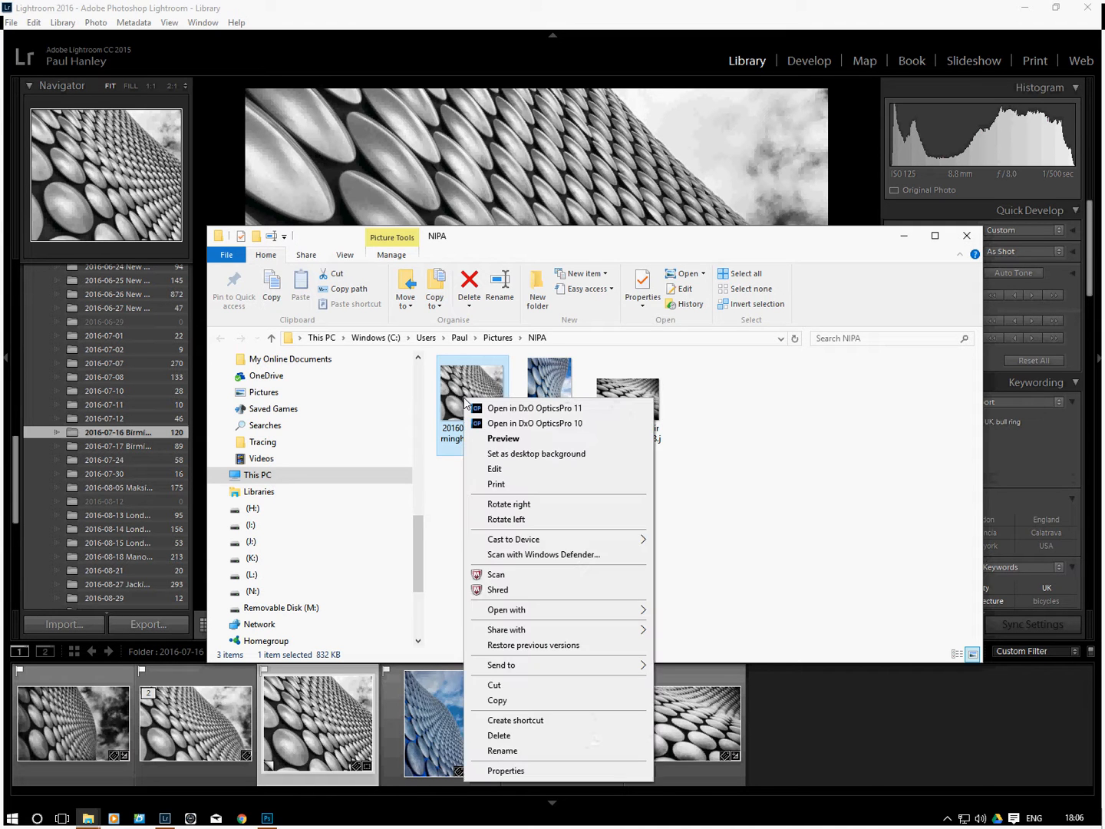
pyautogui.click(521, 770)
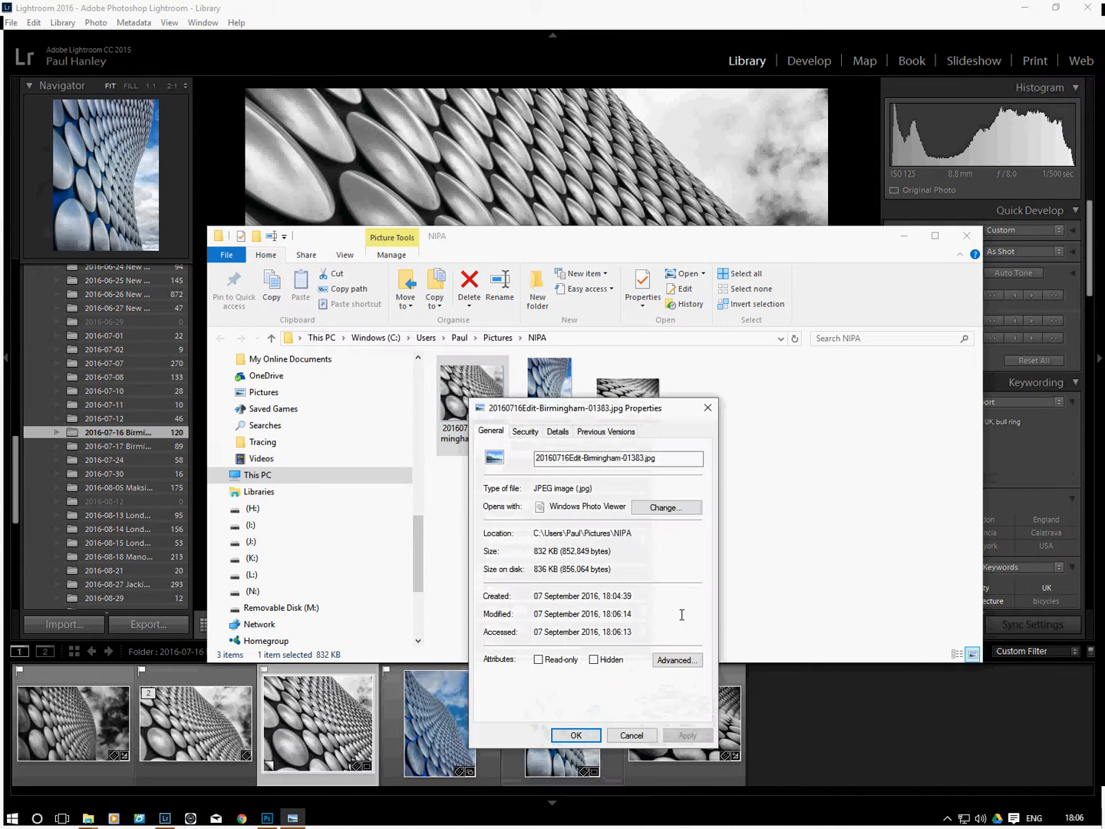
pyautogui.click(552, 435)
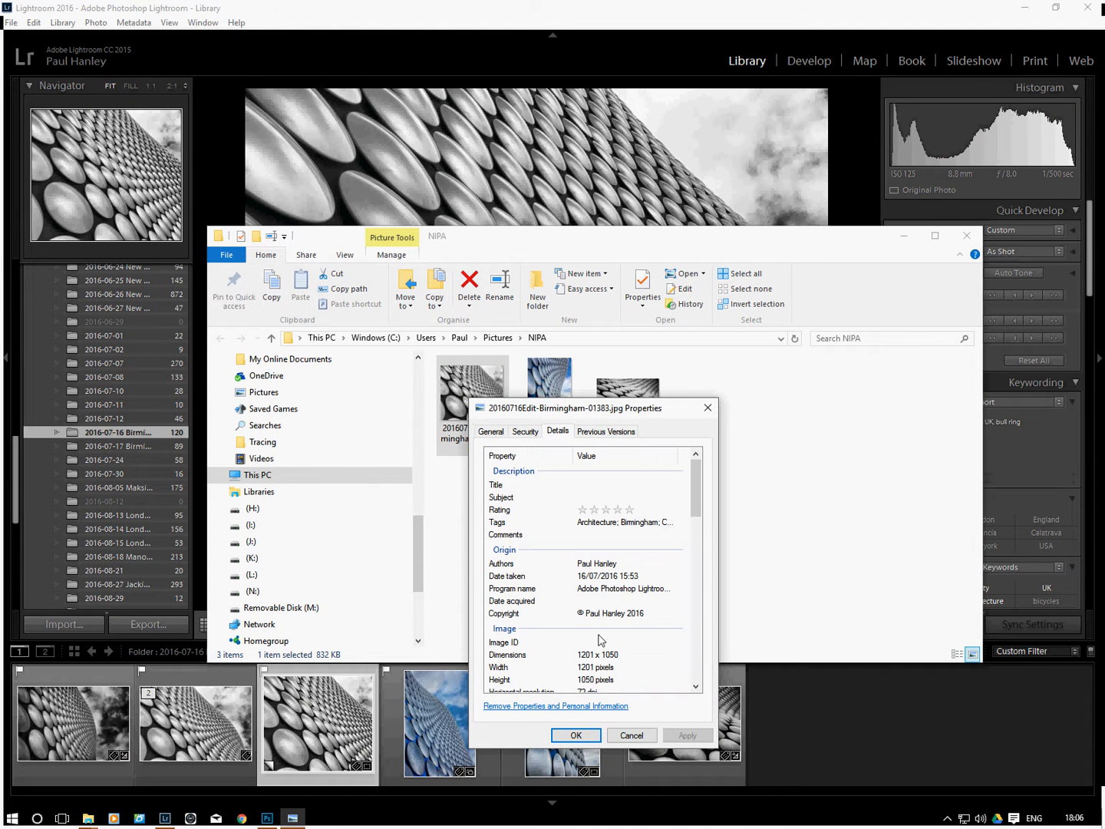
pyautogui.moveTo(697, 509); pyautogui.dragTo(698, 537)
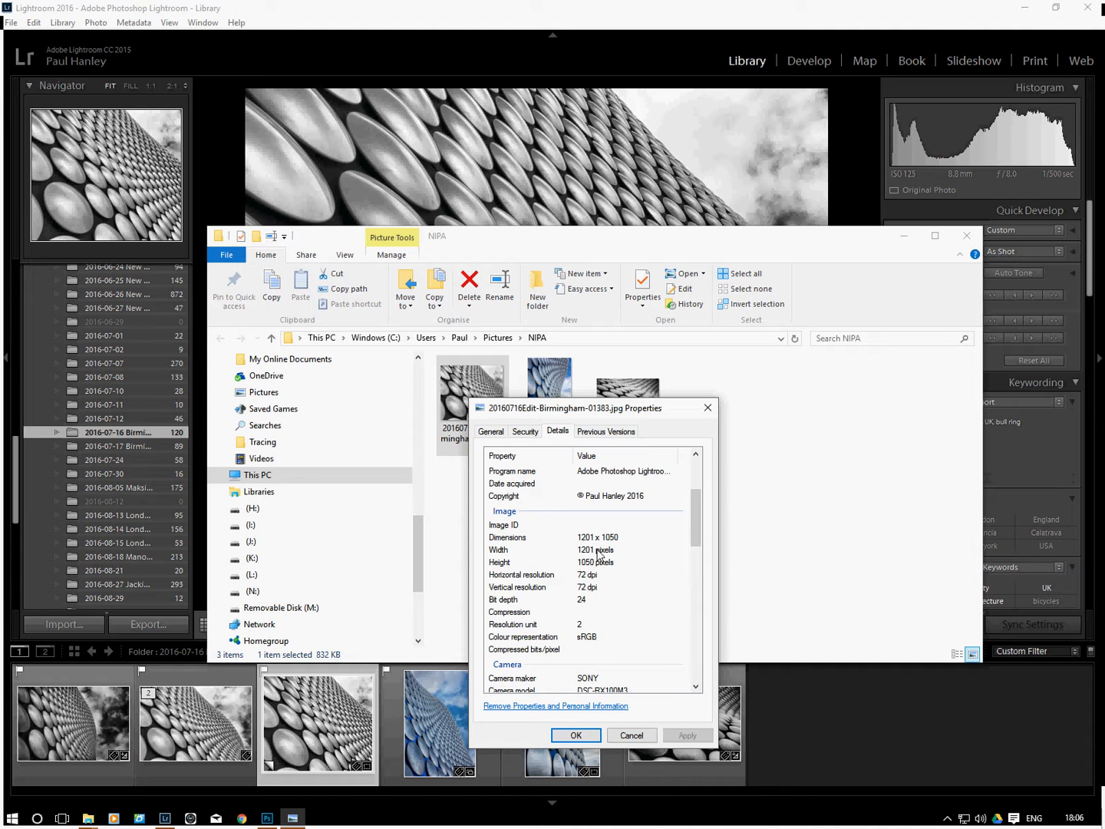
pyautogui.click(631, 736)
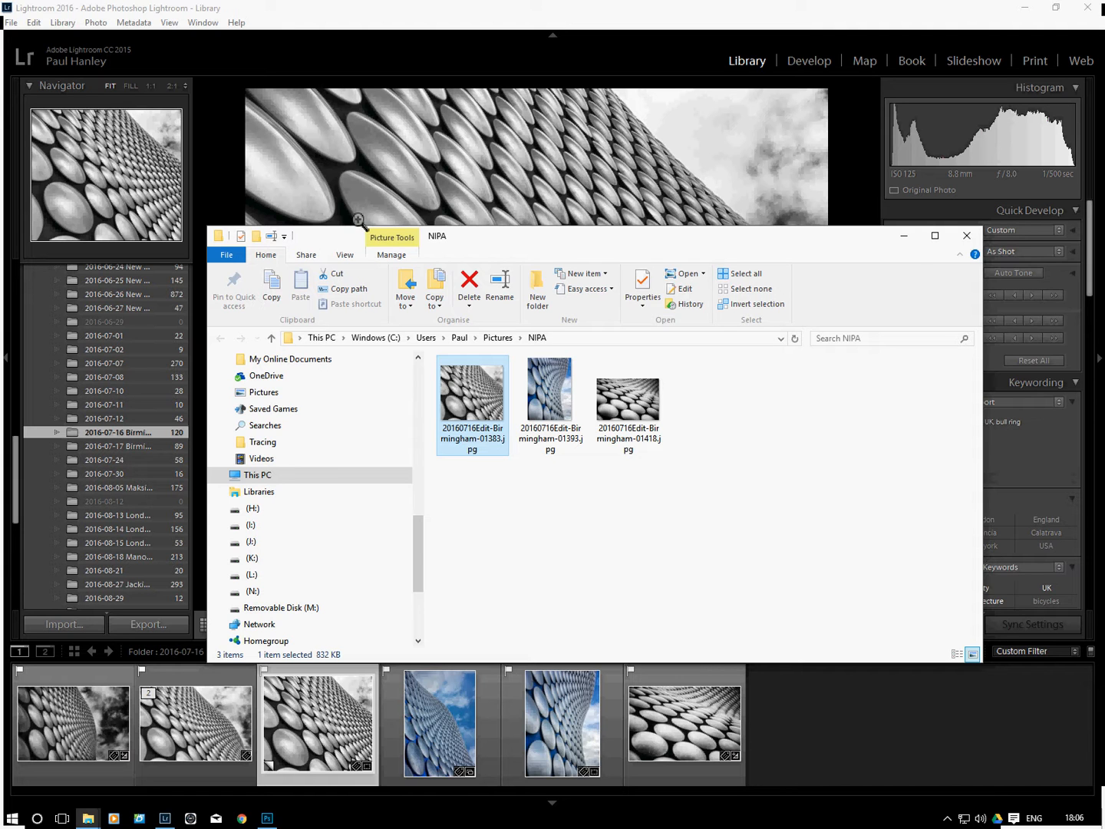
pyautogui.click(965, 244)
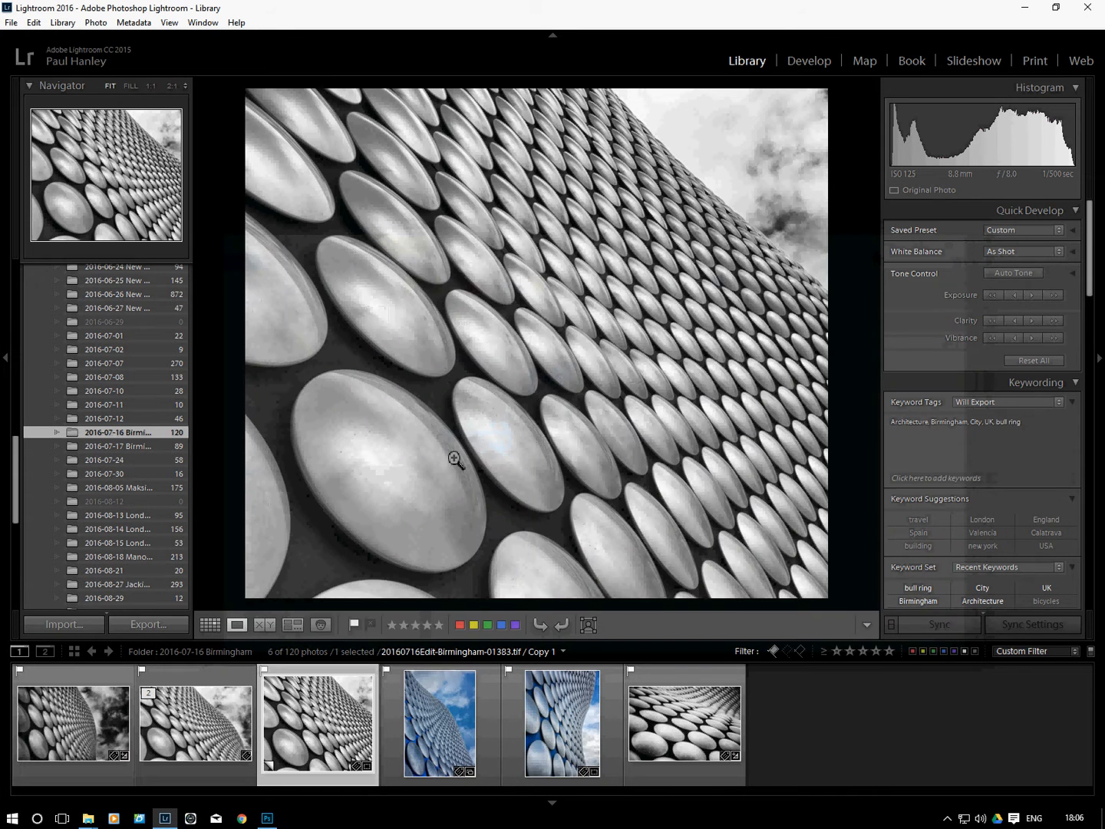